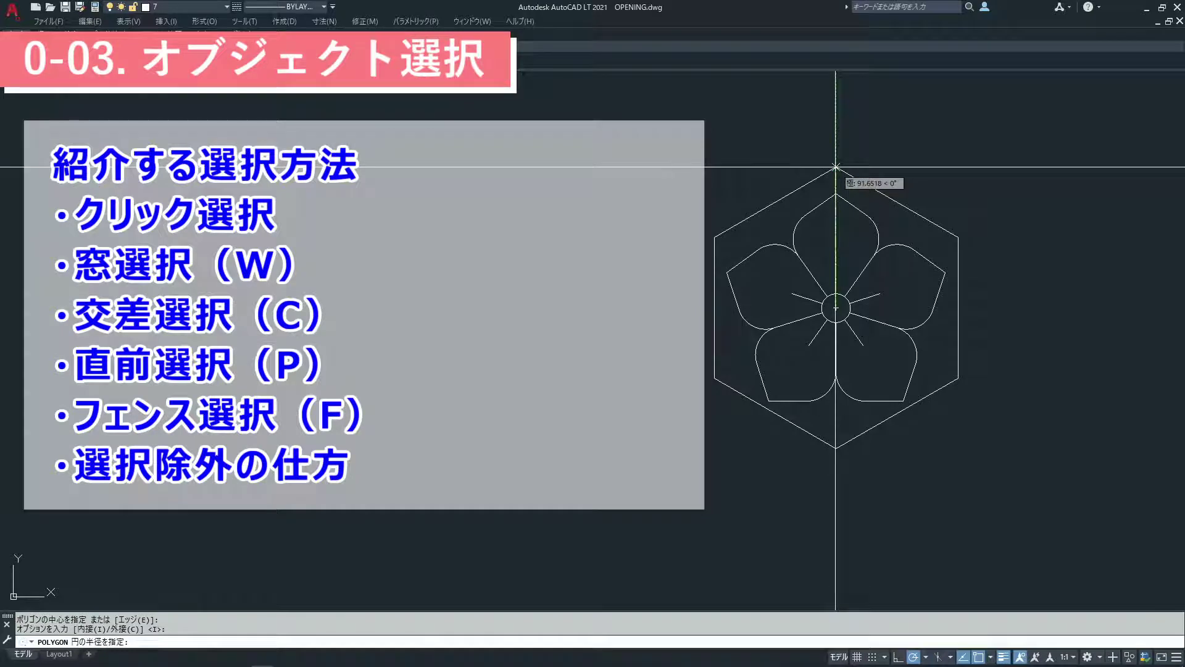
Complete the hexagon around the flower and offset it outward twice, setting a wider distance by two points for the outermost one
click(836, 167)
text(offset)
key(Return)
click(968, 308)
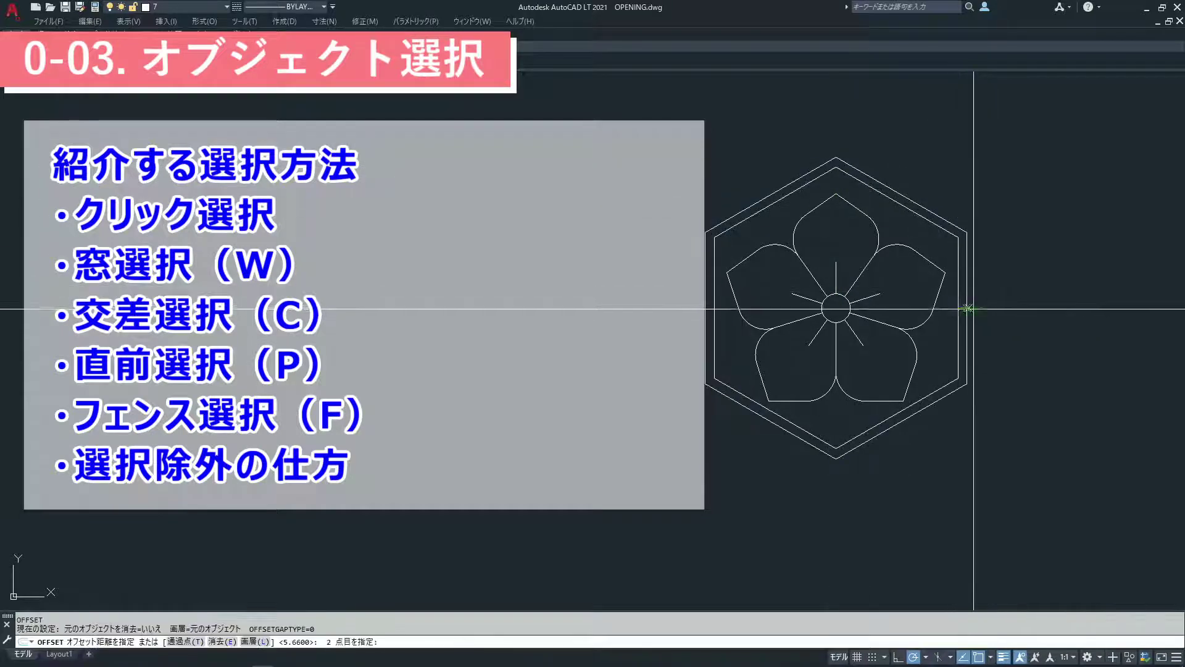
click(1004, 308)
click(967, 314)
click(1000, 317)
key(Escape)
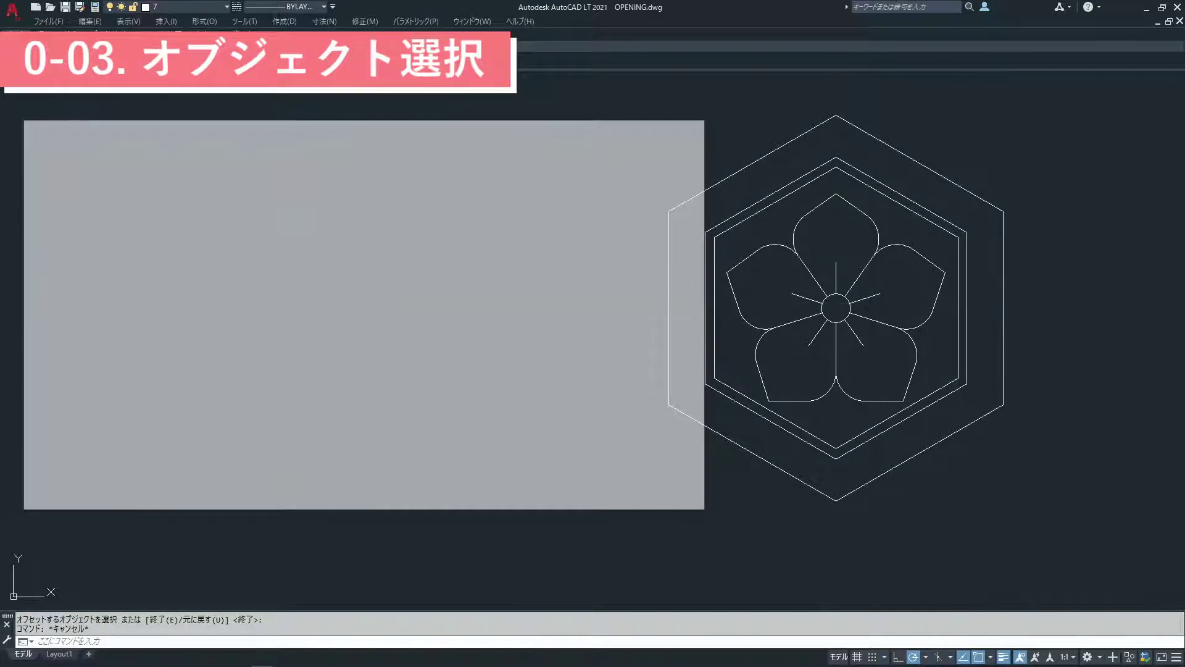
text(h)
key(Return)
key(Escape)
Hatch the band between the two outermost hexagons with a solid pattern chosen in the hatch settings
text(h)
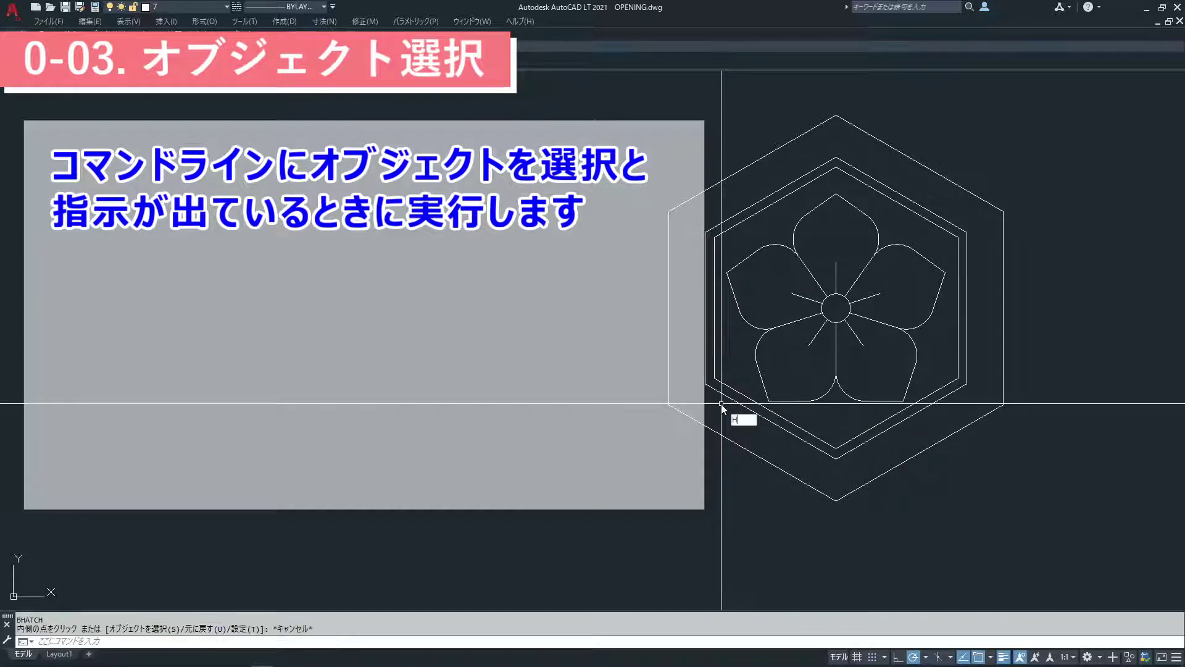
key(Return)
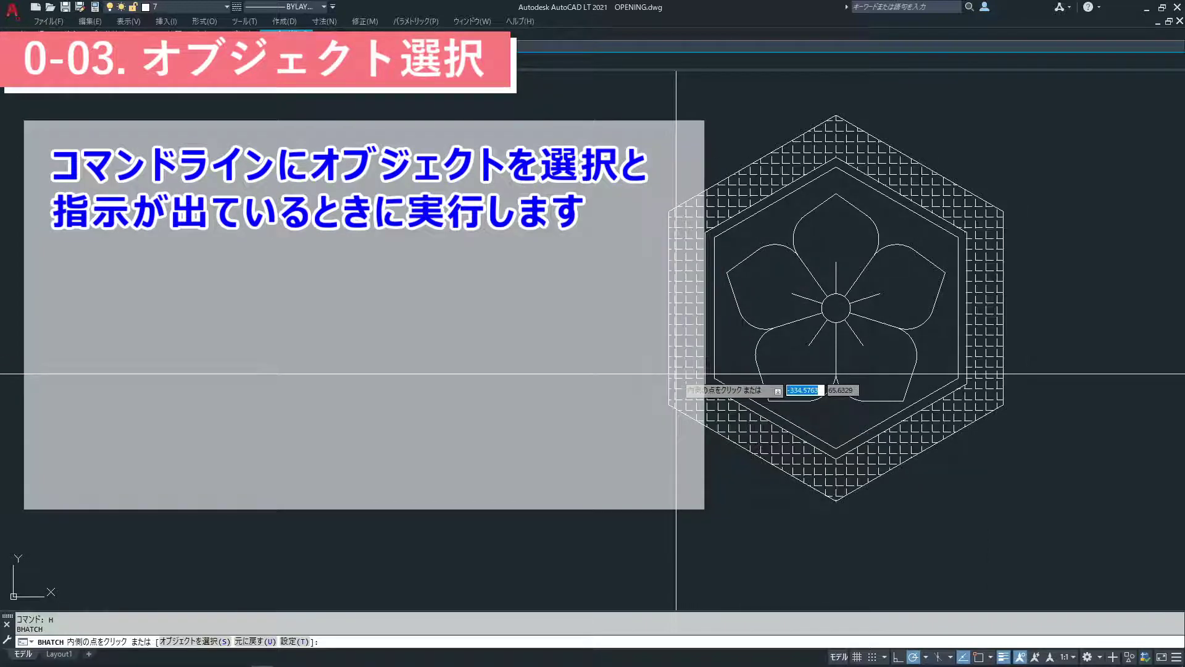
click(294, 641)
click(807, 121)
double_click(506, 292)
click(753, 566)
click(781, 446)
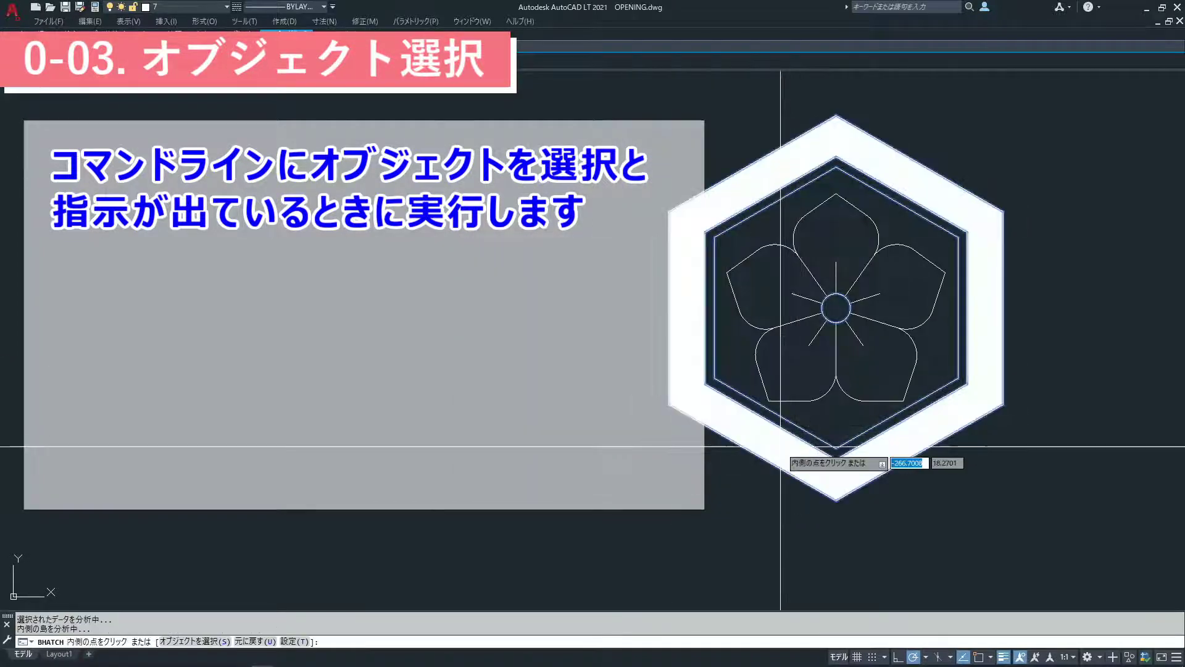
key(Return)
middle_drag(701, 471, 782, 500)
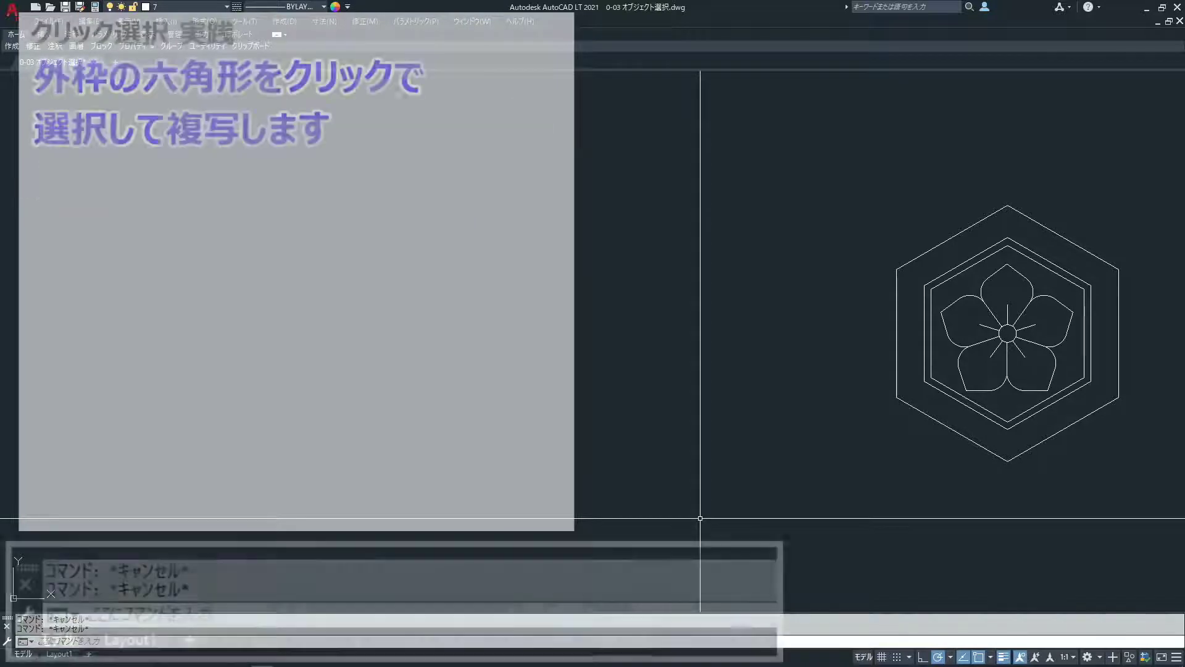
Copy the outer hexagon by selecting its six sides individually, using its top vertex as base point and placing it left of the emblem
text(copy)
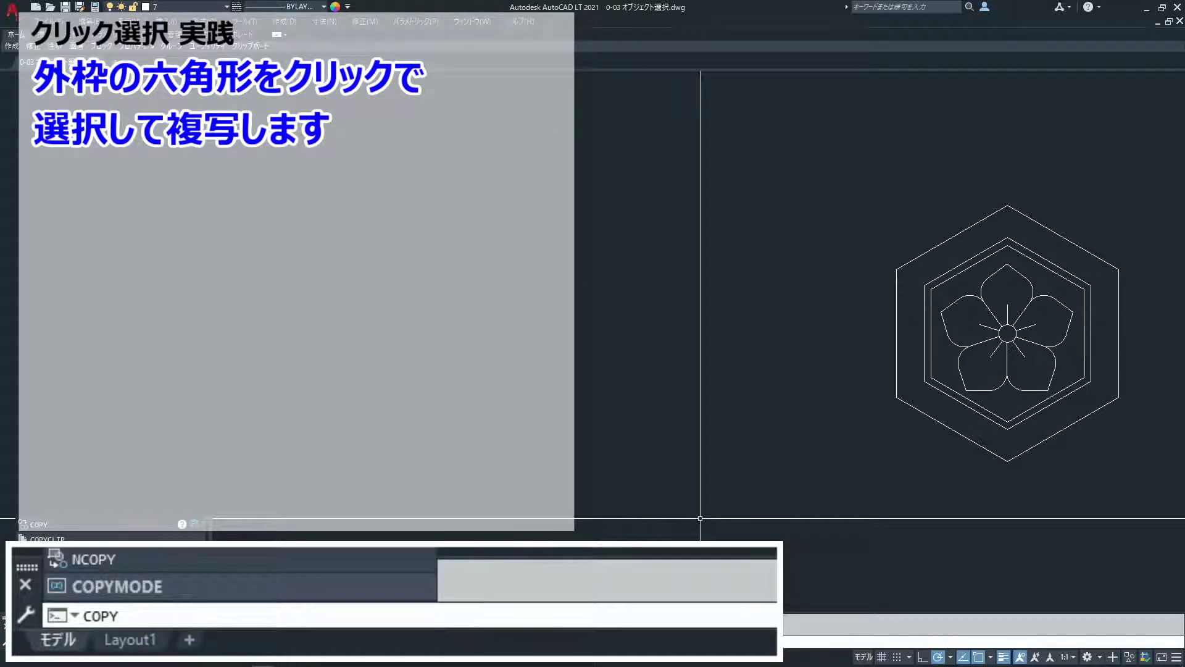
key(Return)
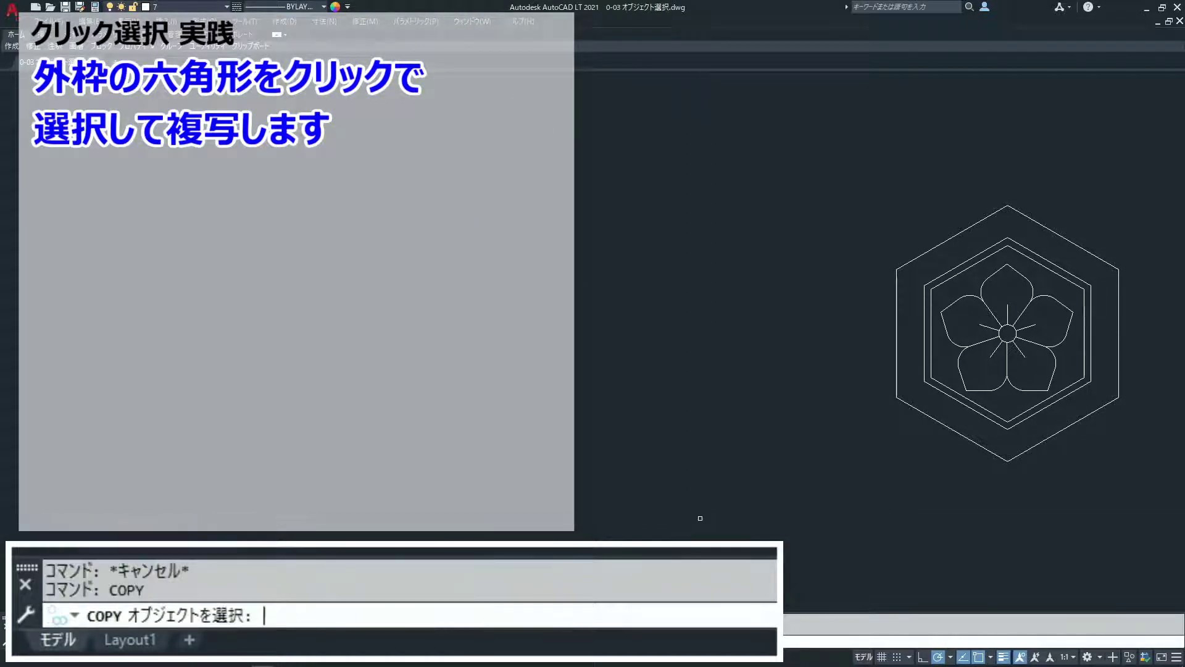
click(926, 253)
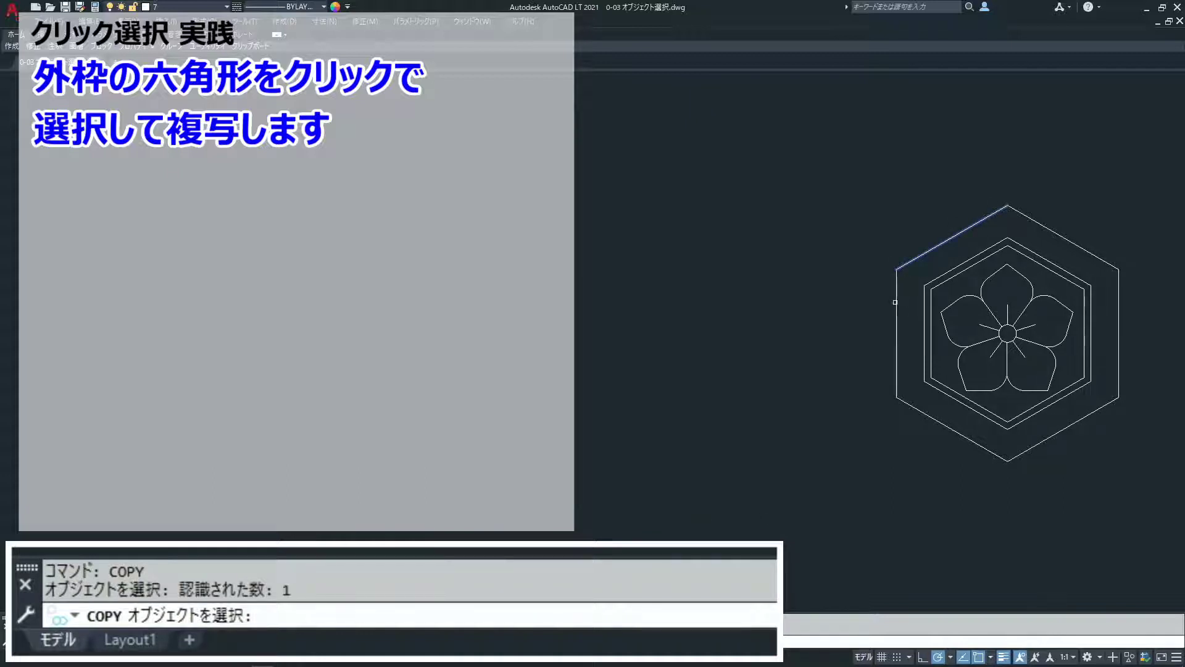
click(895, 345)
click(929, 416)
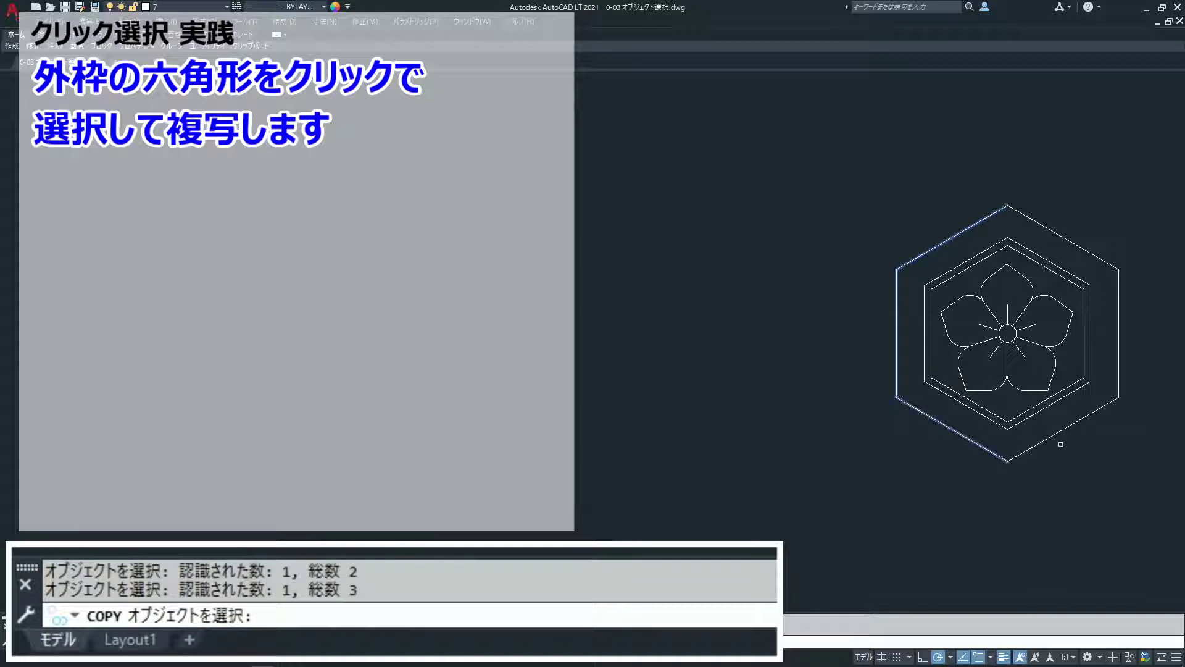
click(1094, 400)
click(1119, 372)
click(1111, 265)
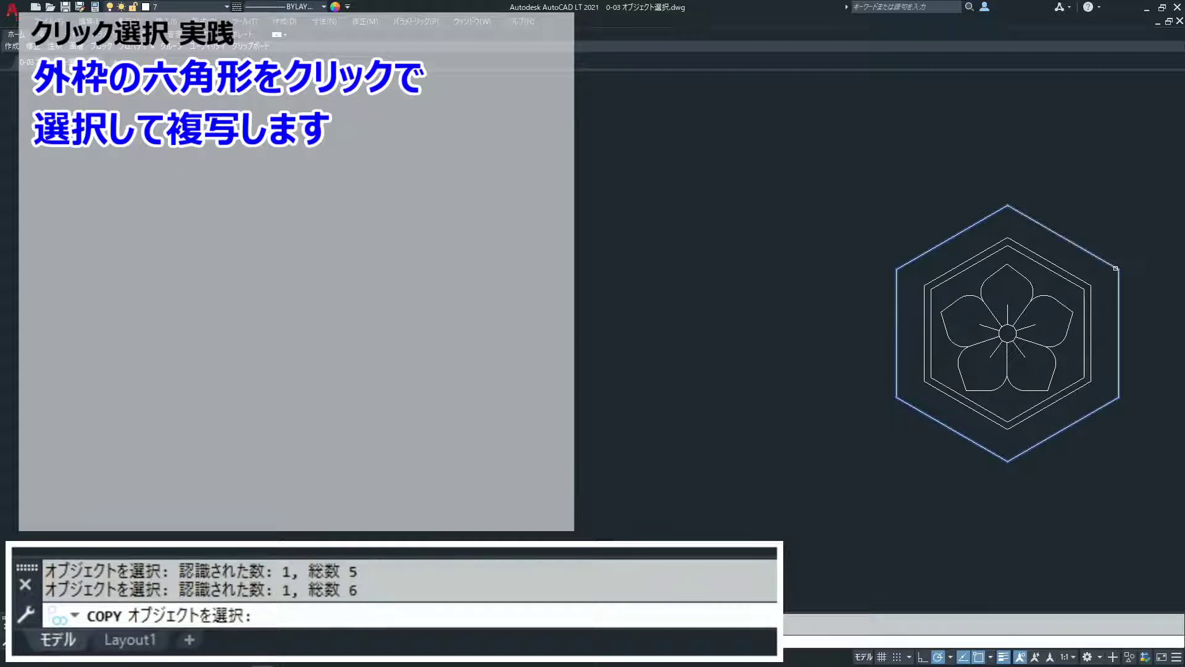
key(Return)
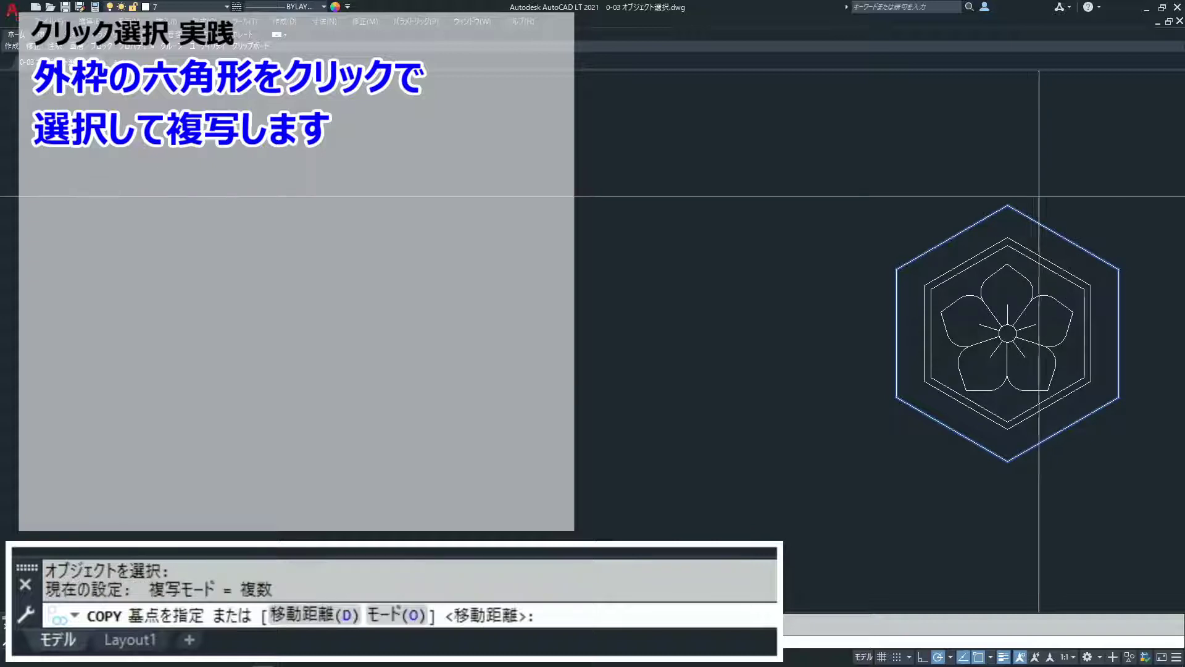
click(1007, 205)
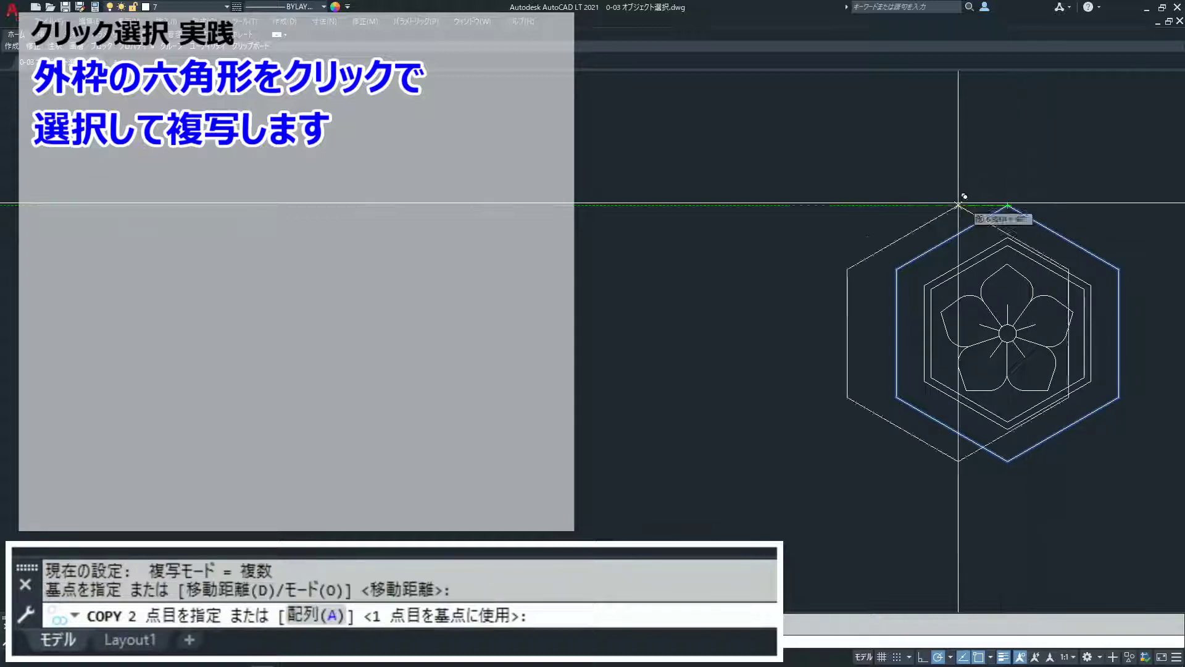
click(732, 204)
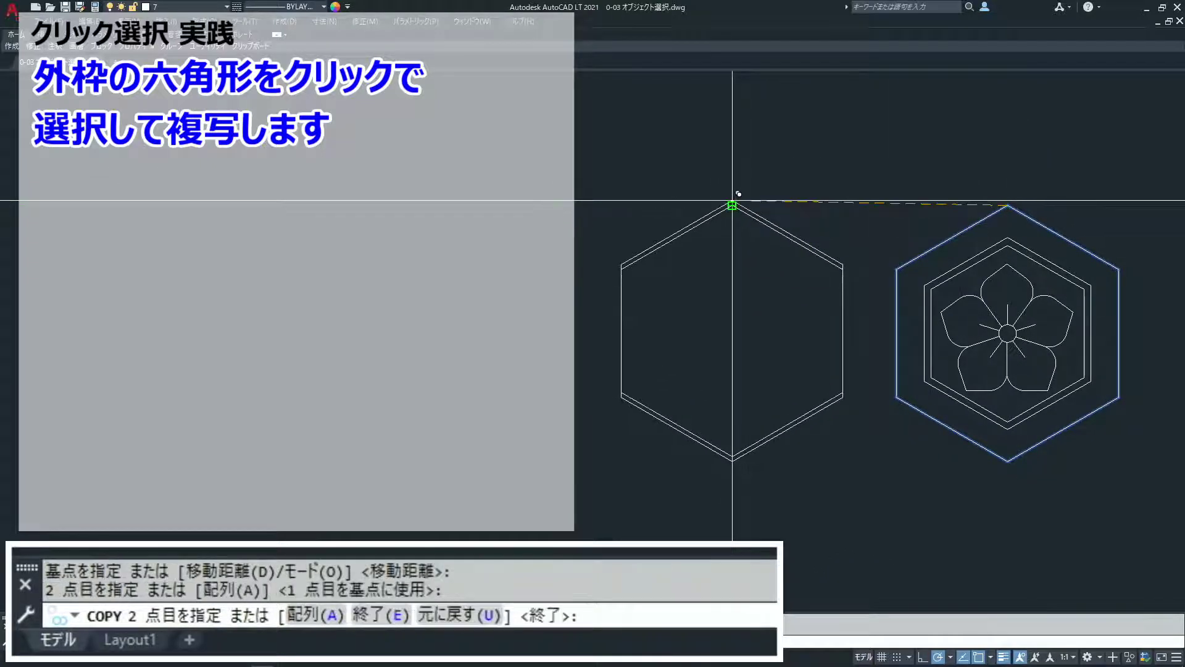
key(Return)
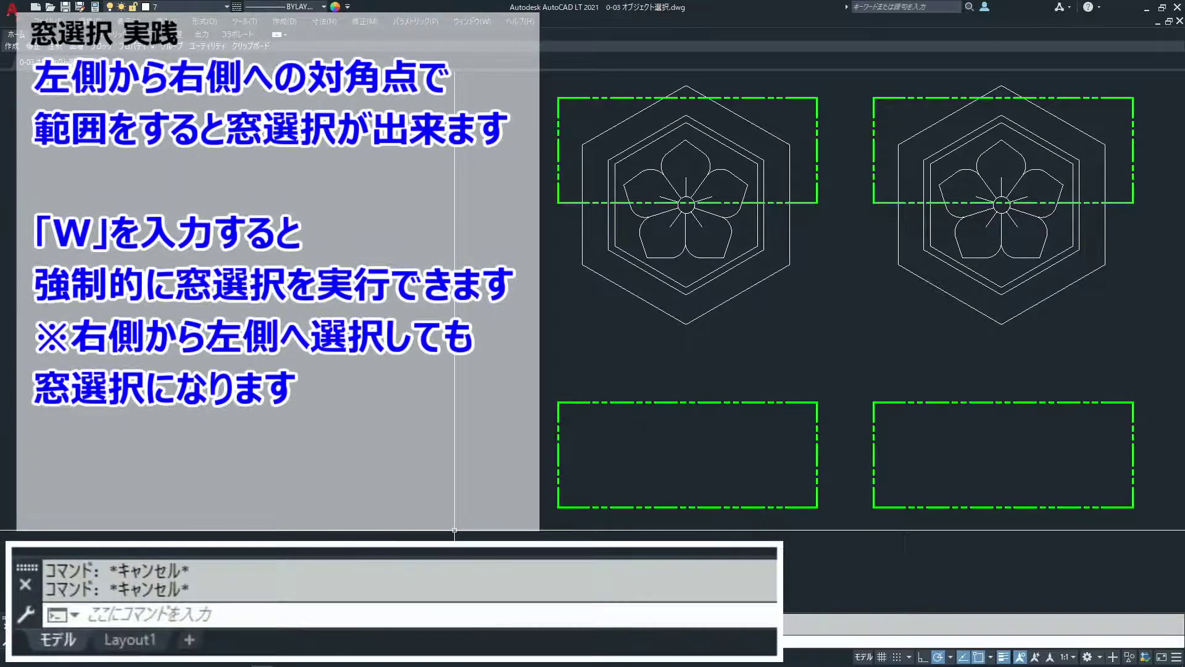
Copy the objects window-selected left to right inside the upper-left green frame into the frame below, using the frames' upper-right corners as reference points
text(copy)
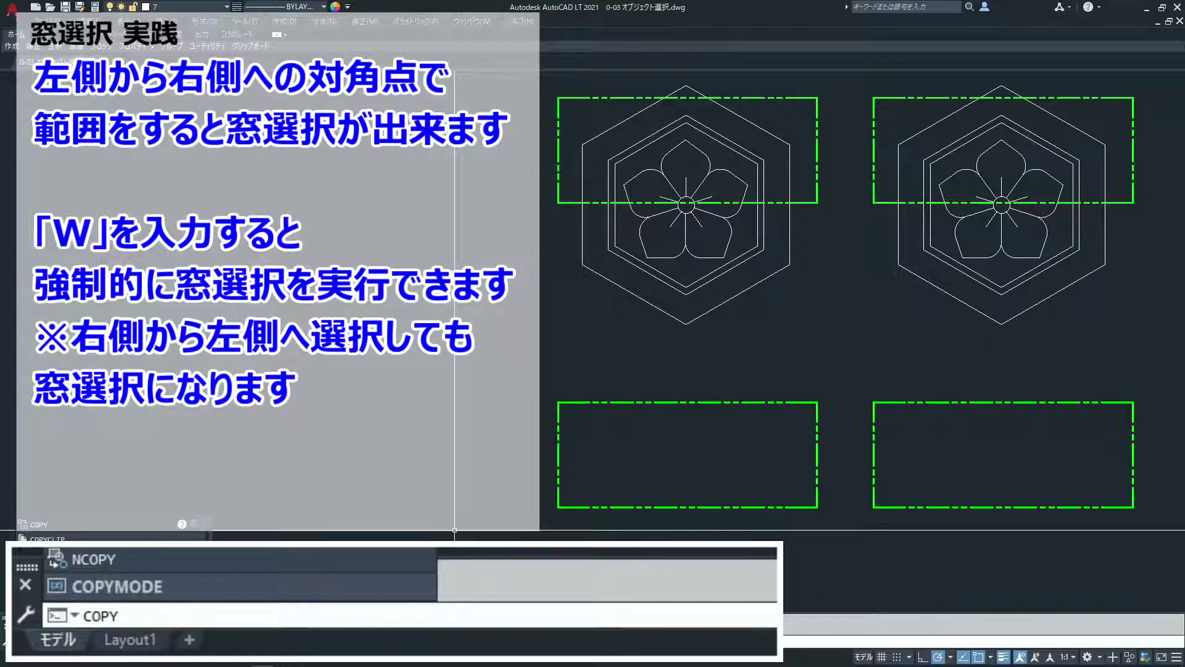
key(Return)
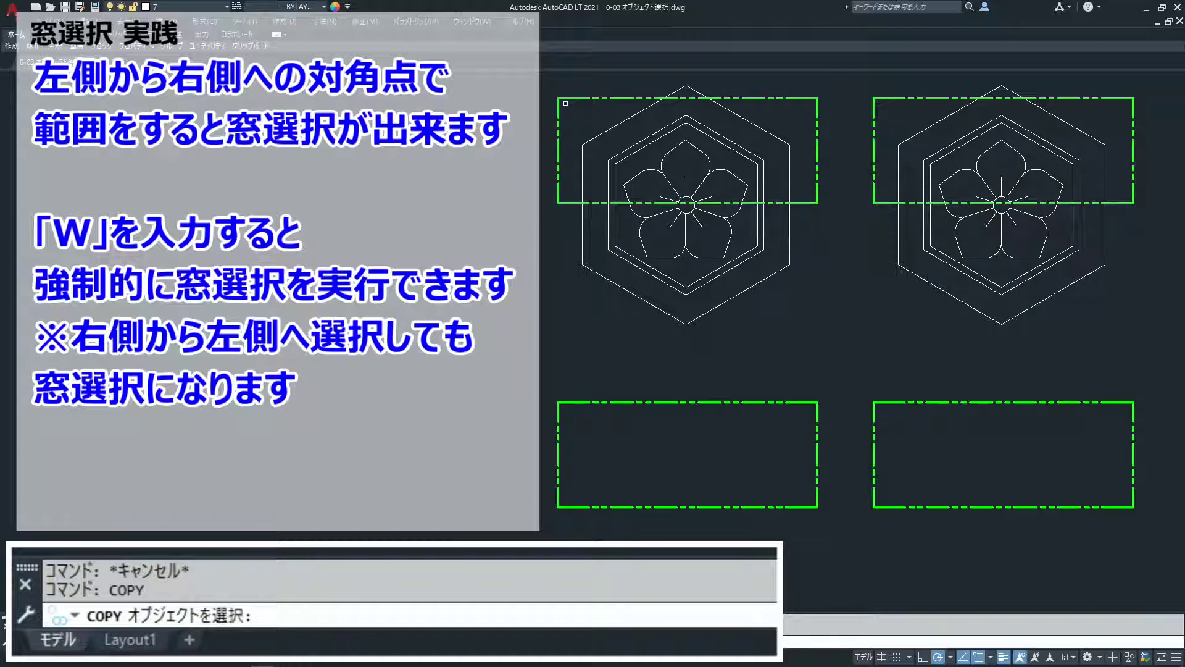
click(565, 103)
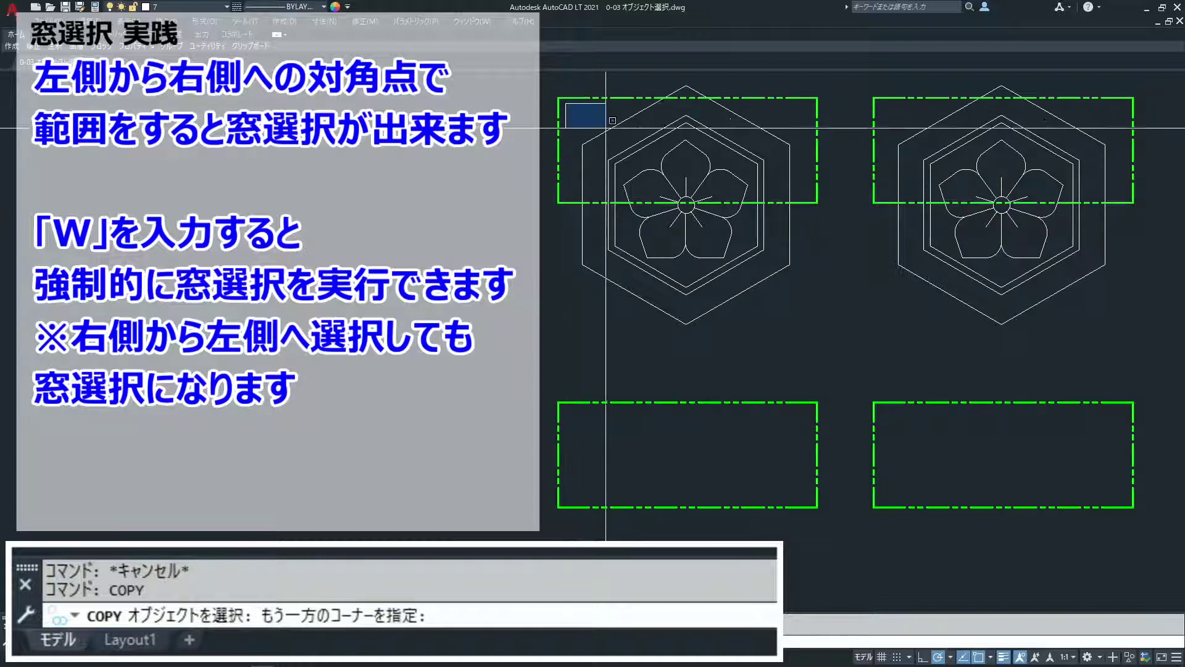
click(810, 201)
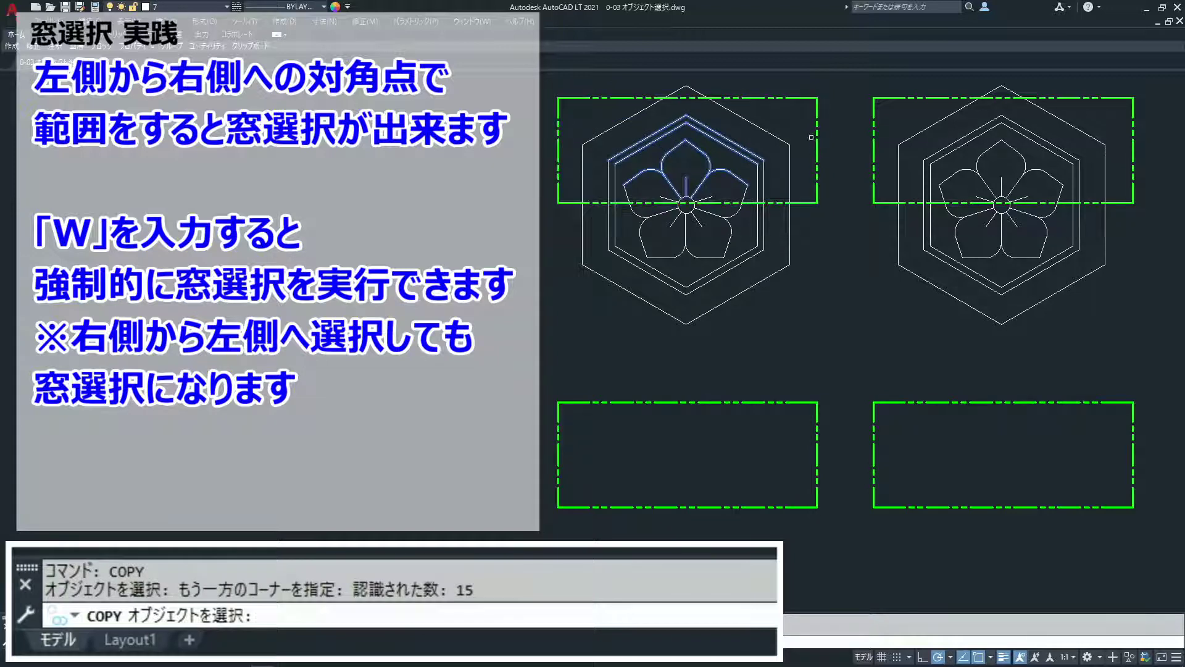
key(Return)
click(816, 98)
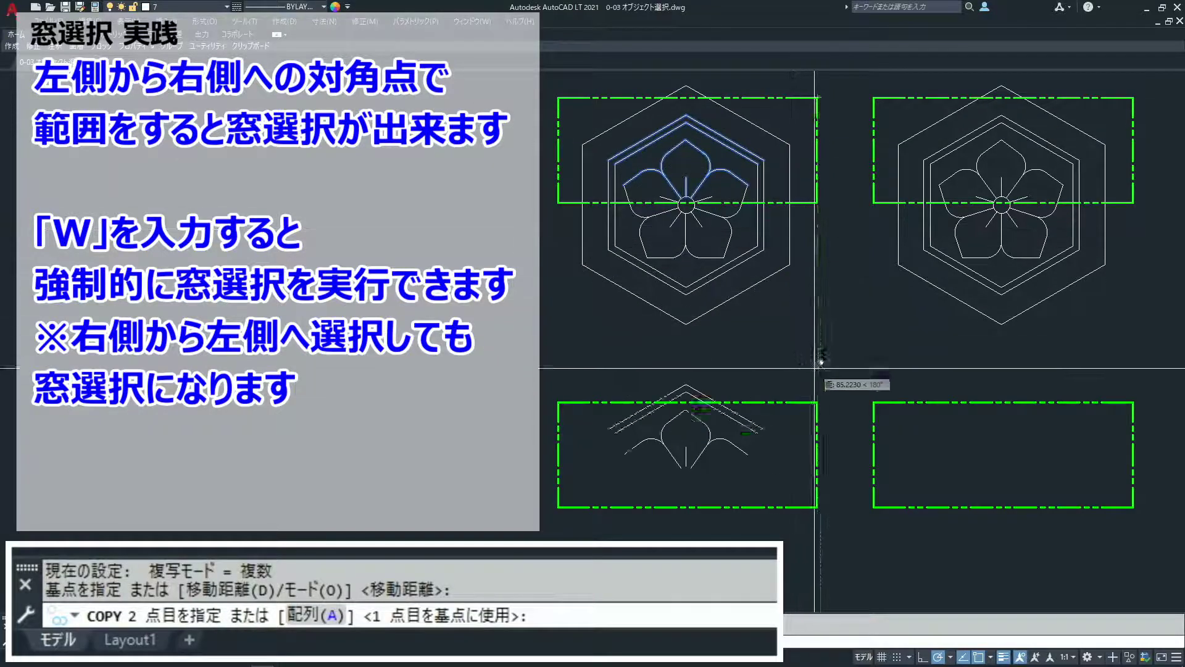
click(814, 400)
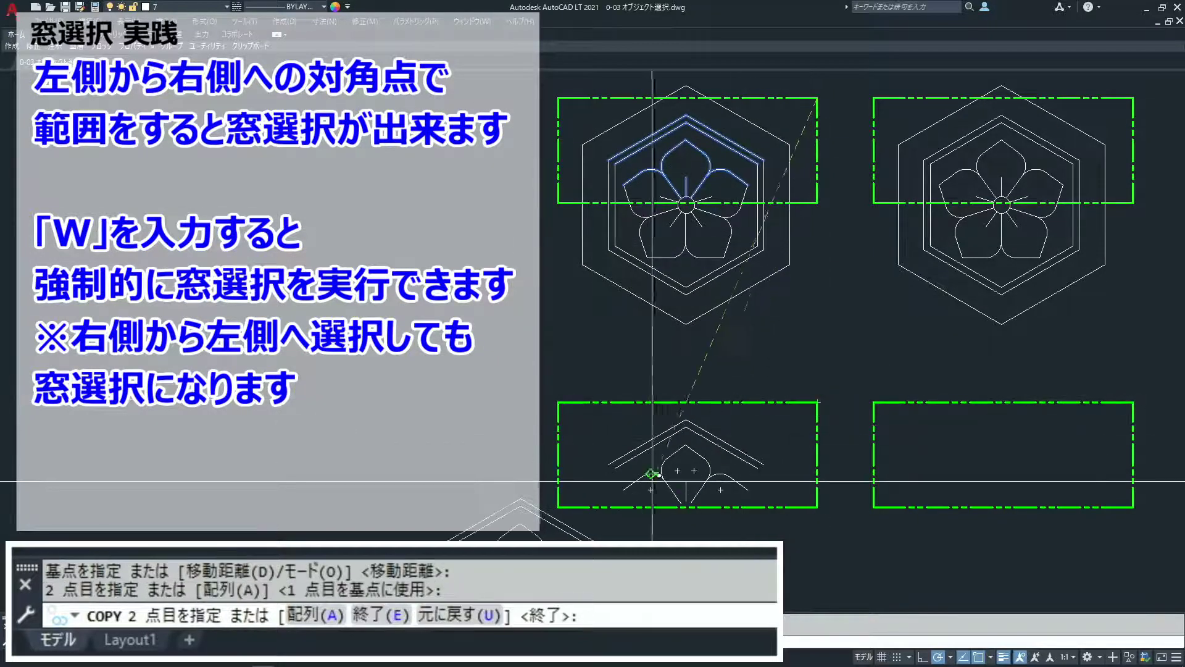
key(Return)
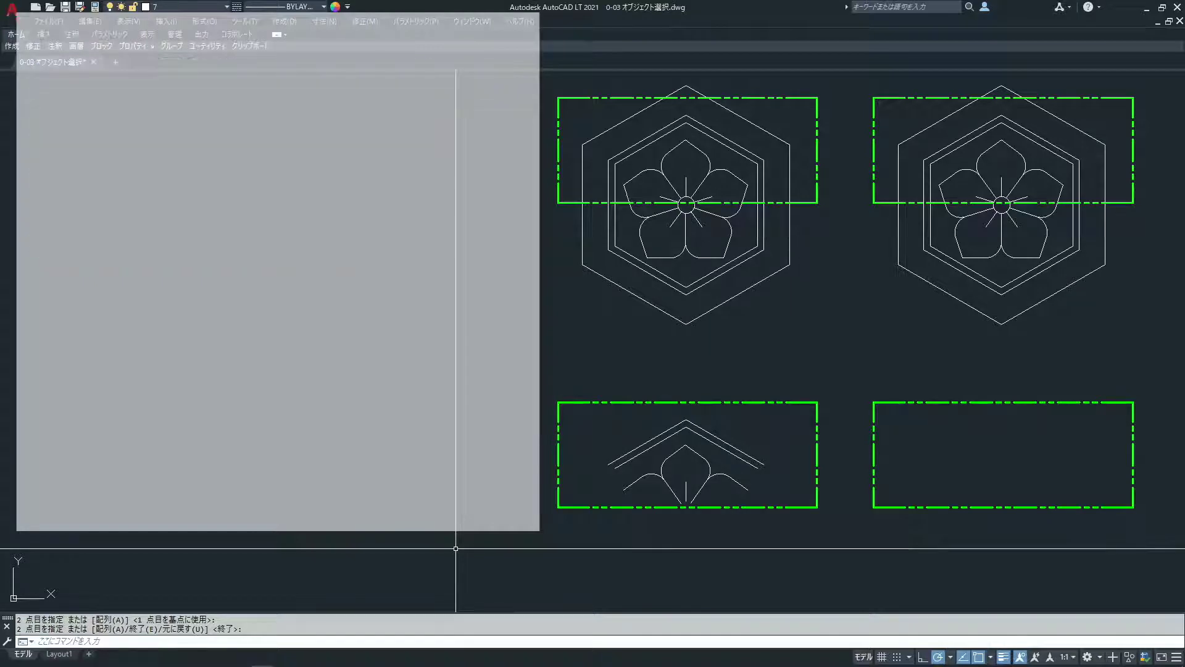
Copy the objects crossing-selected right to left within the upper-right green frame into the frame below, using the frames' upper-right corners as reference points
key(Return)
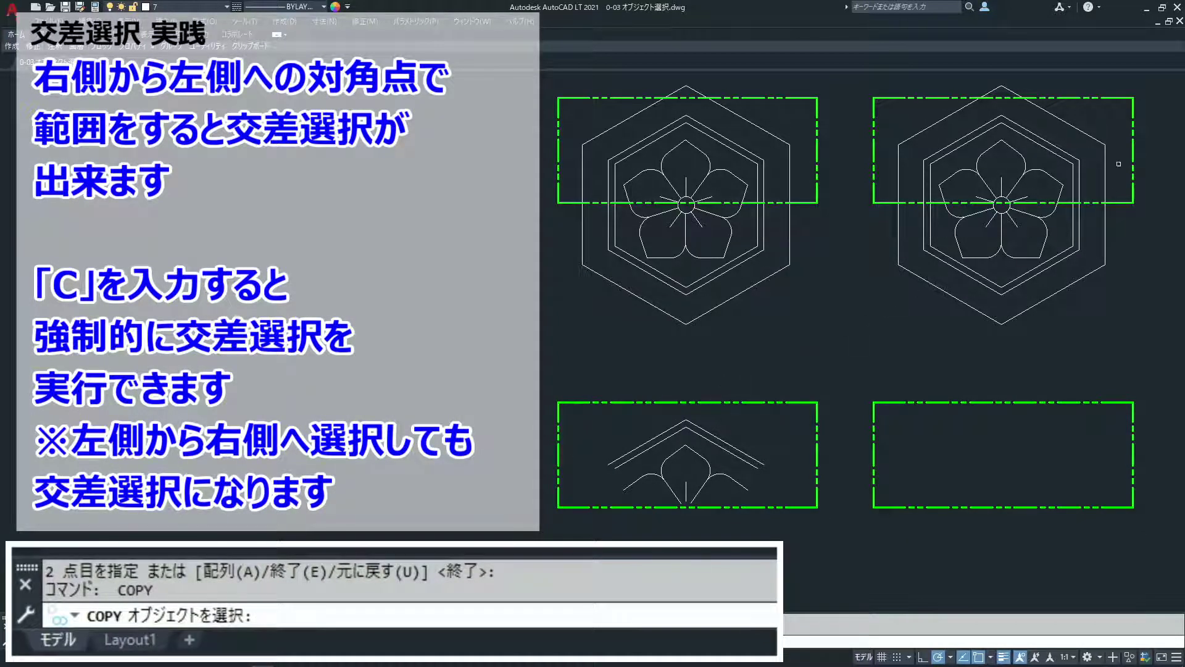
click(1128, 105)
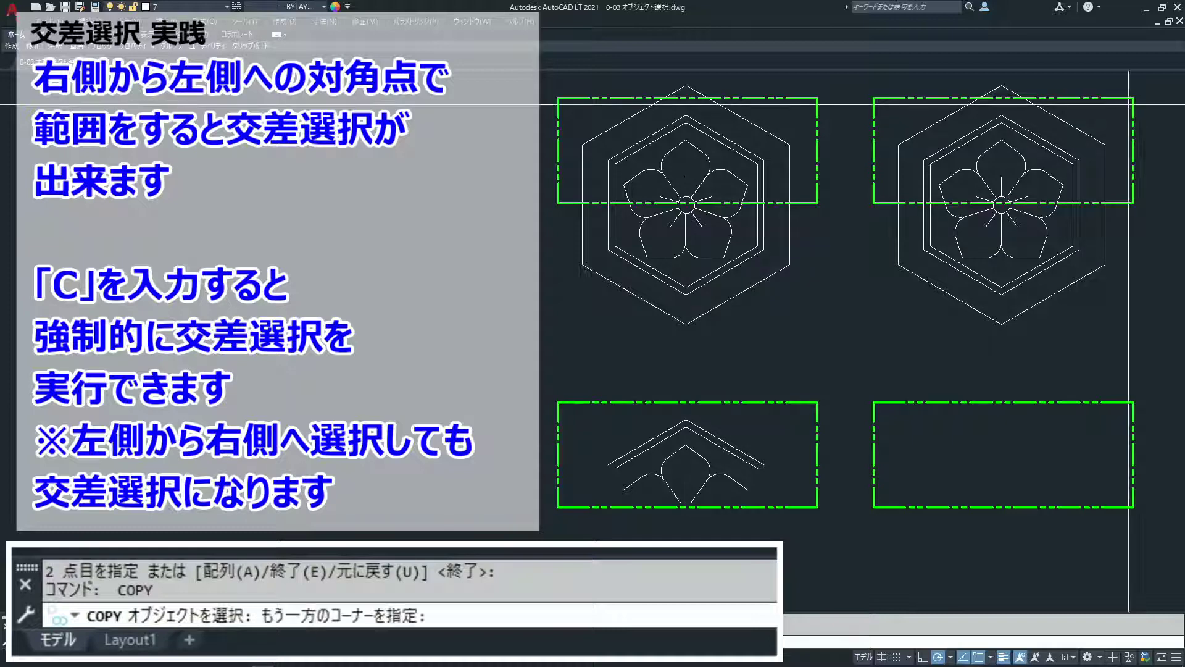
click(883, 200)
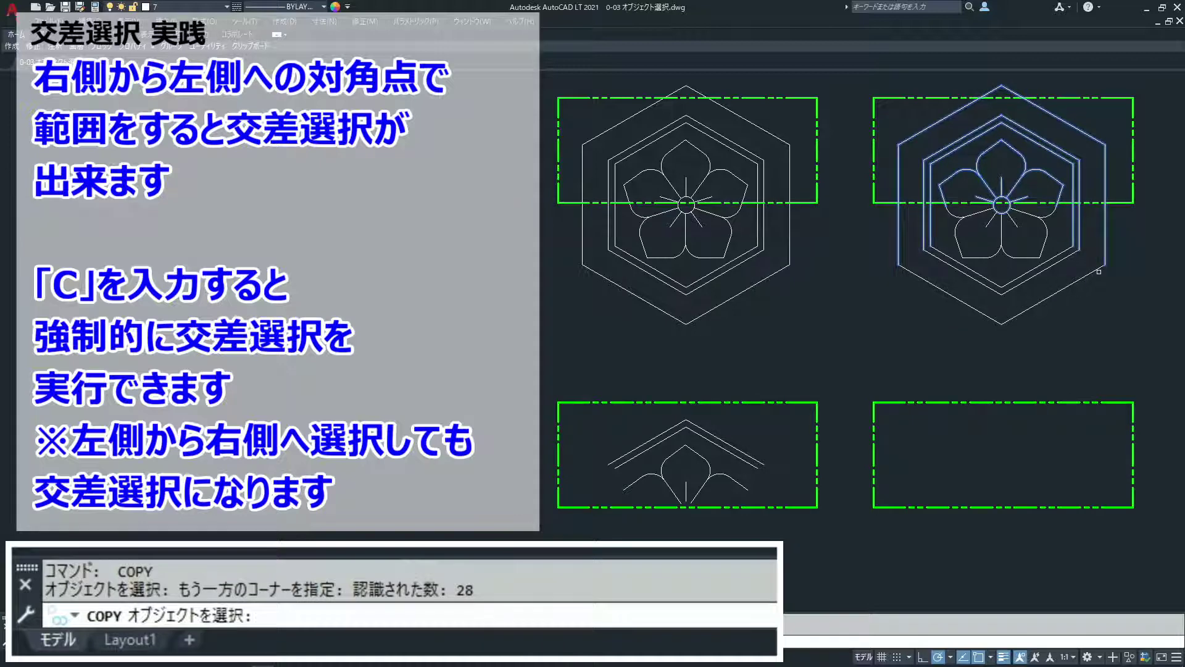
key(Return)
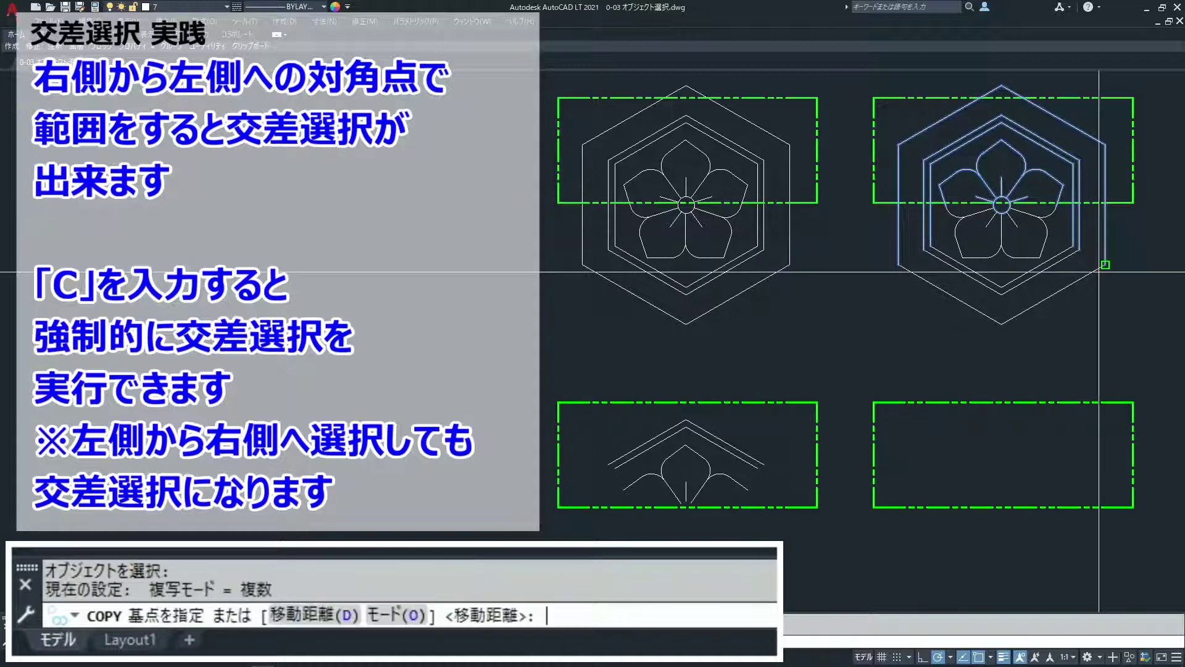
click(1132, 98)
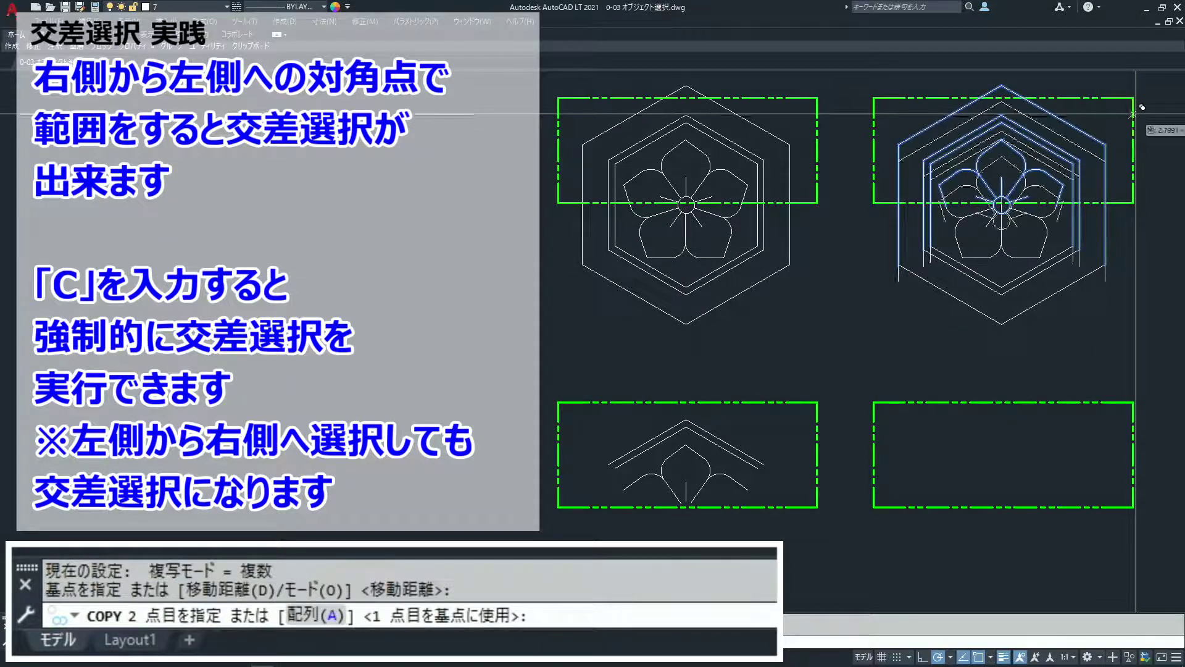
click(1132, 402)
key(Return)
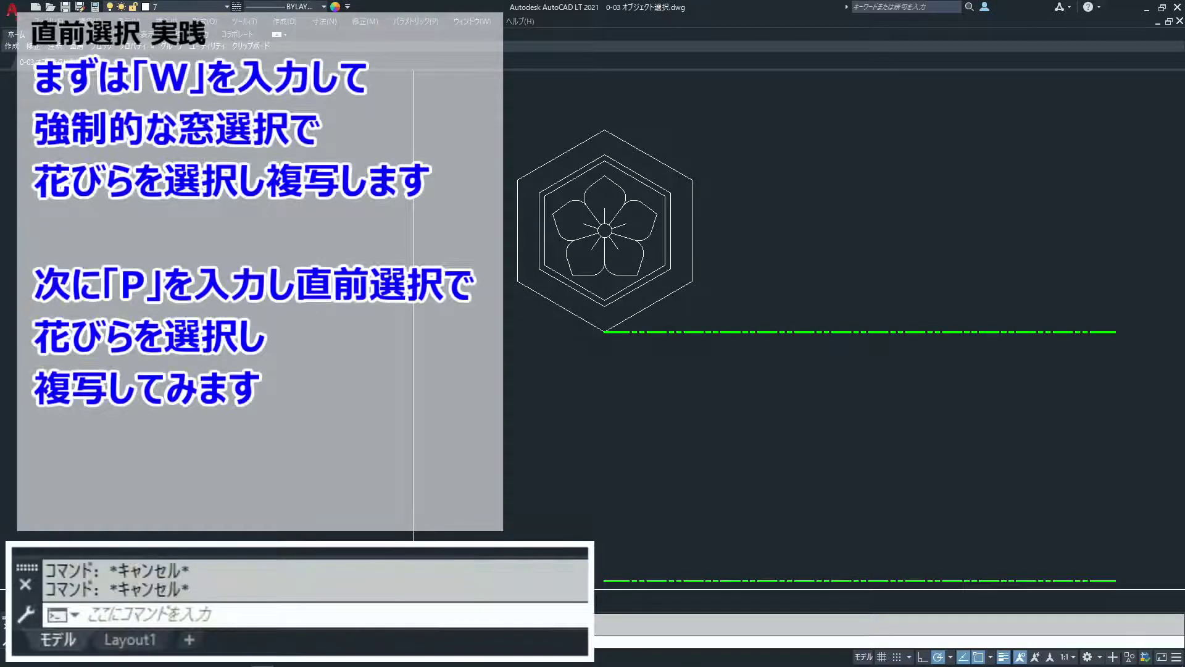
Copy the flower using a forced window selection (W), from the outer hexagon's bottom vertex to the midpoint of the upper green line
text(COPY)
key(Return)
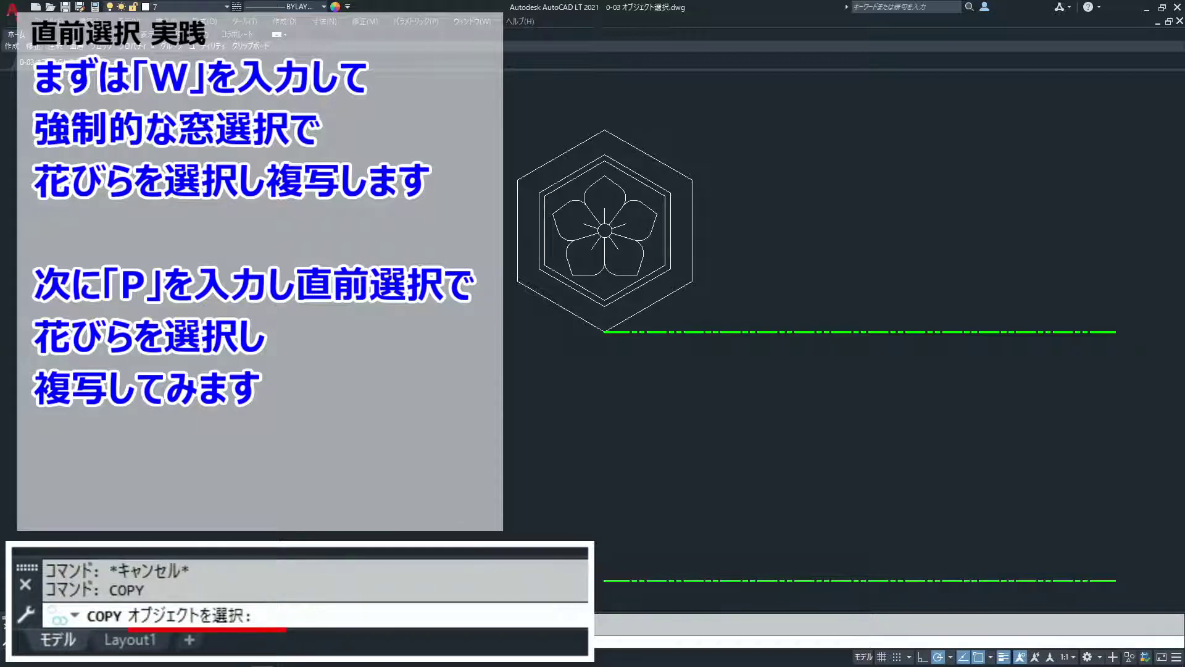
text(w)
key(Return)
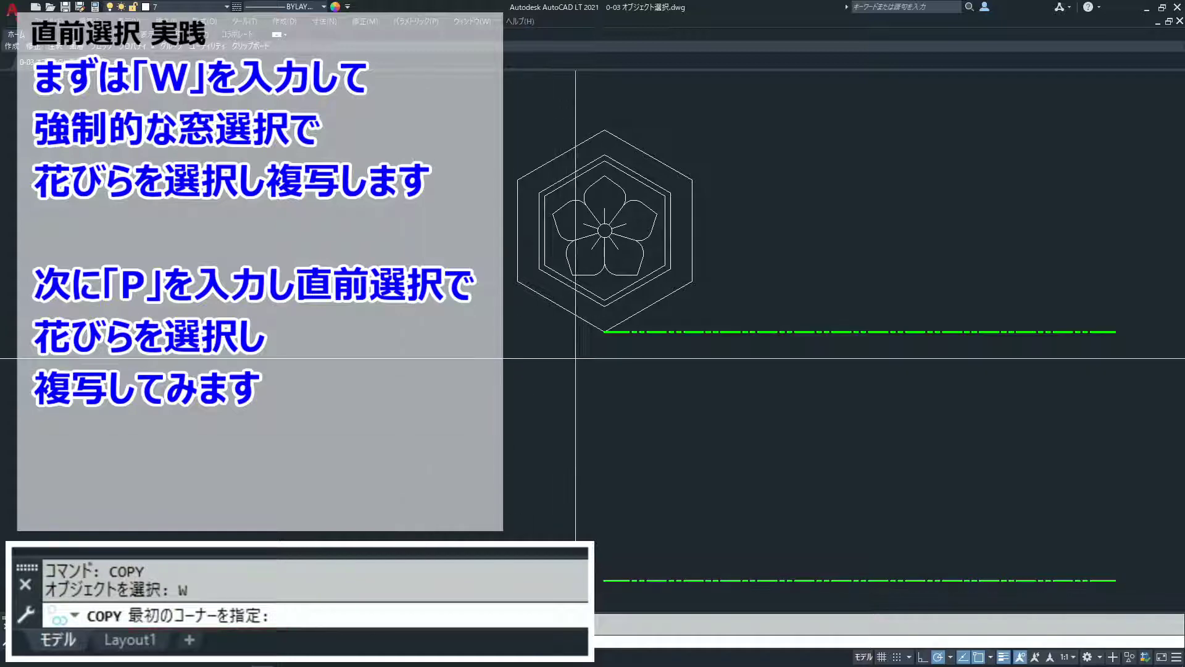
click(662, 172)
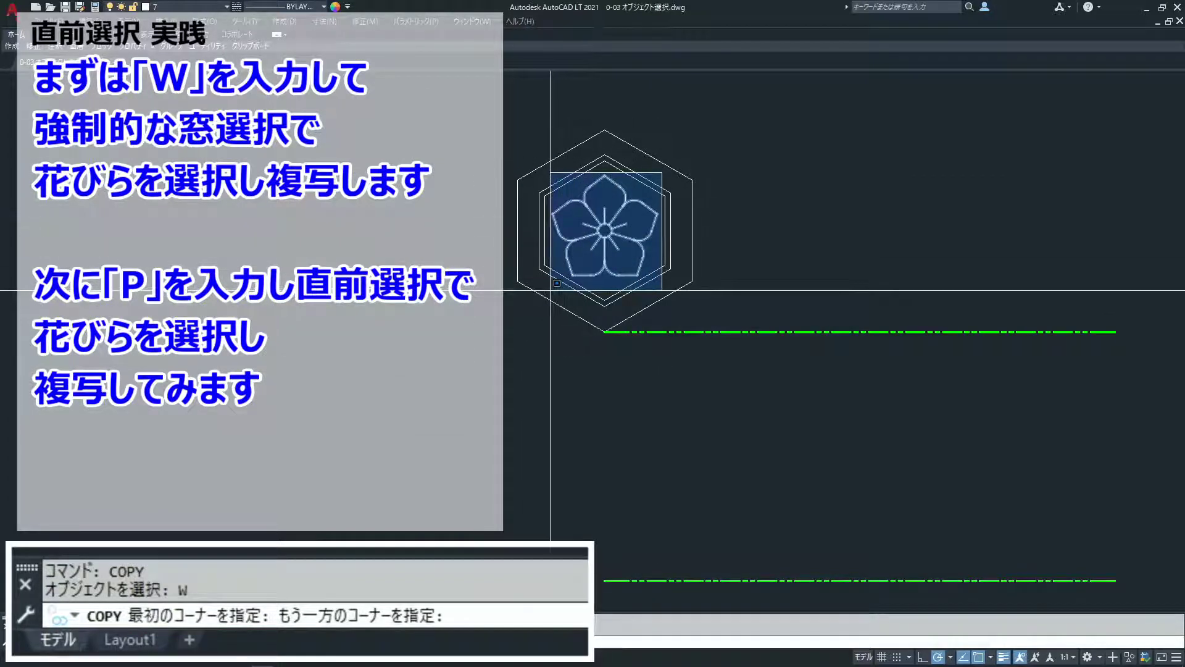
click(550, 290)
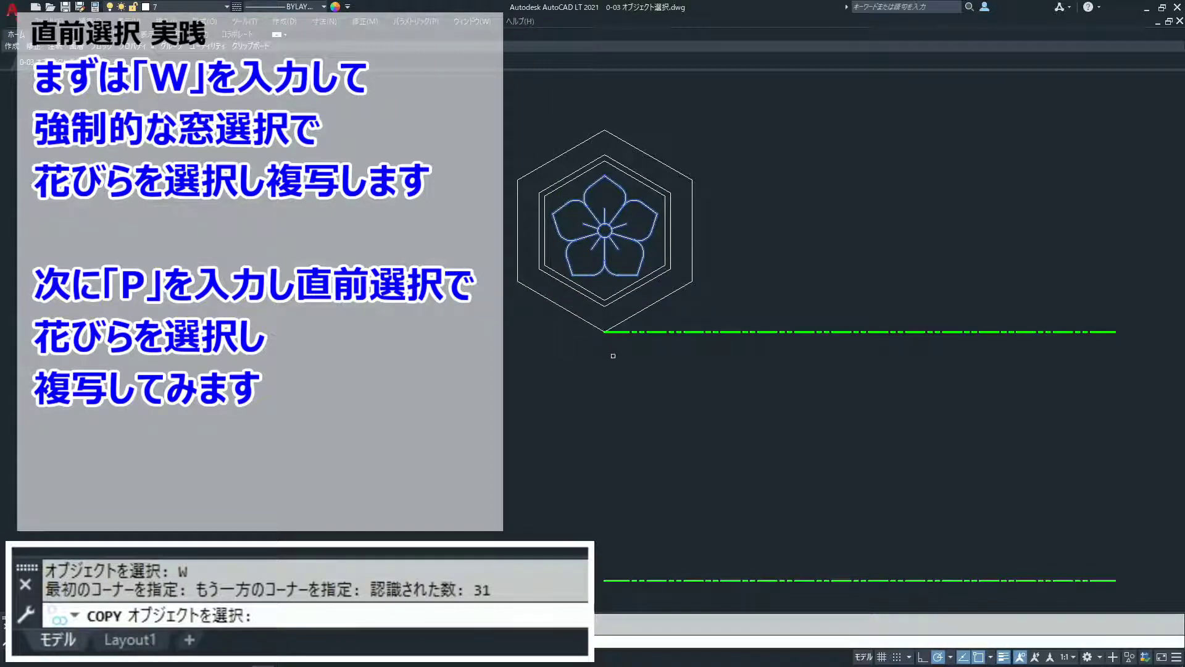
key(Return)
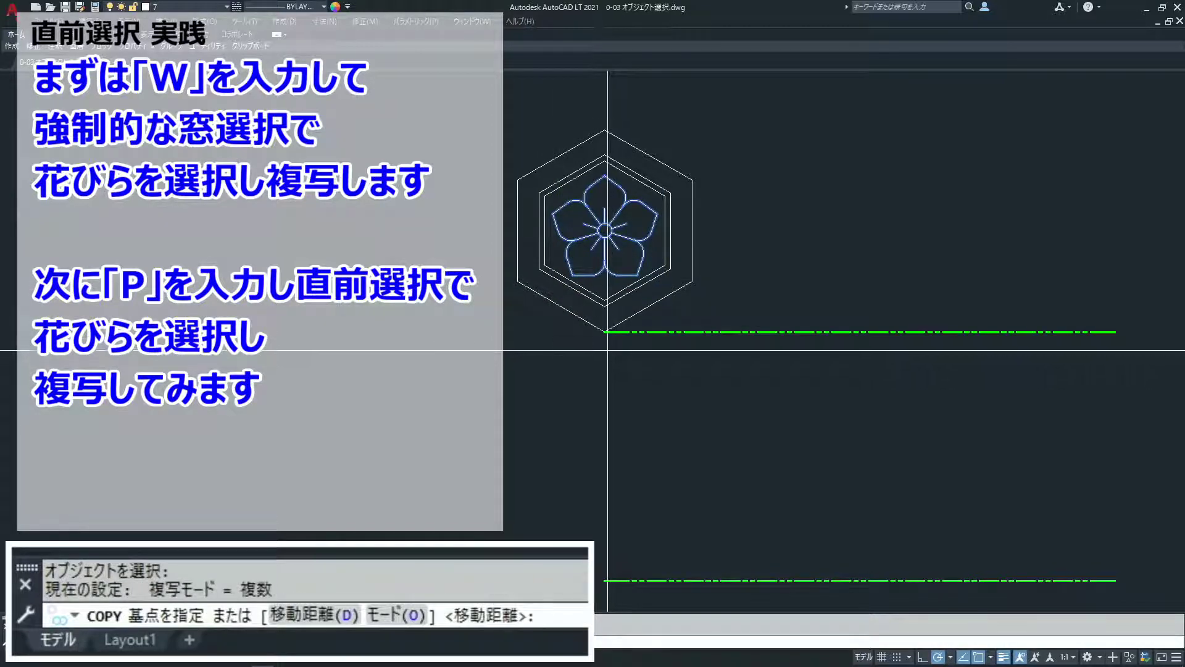
click(604, 331)
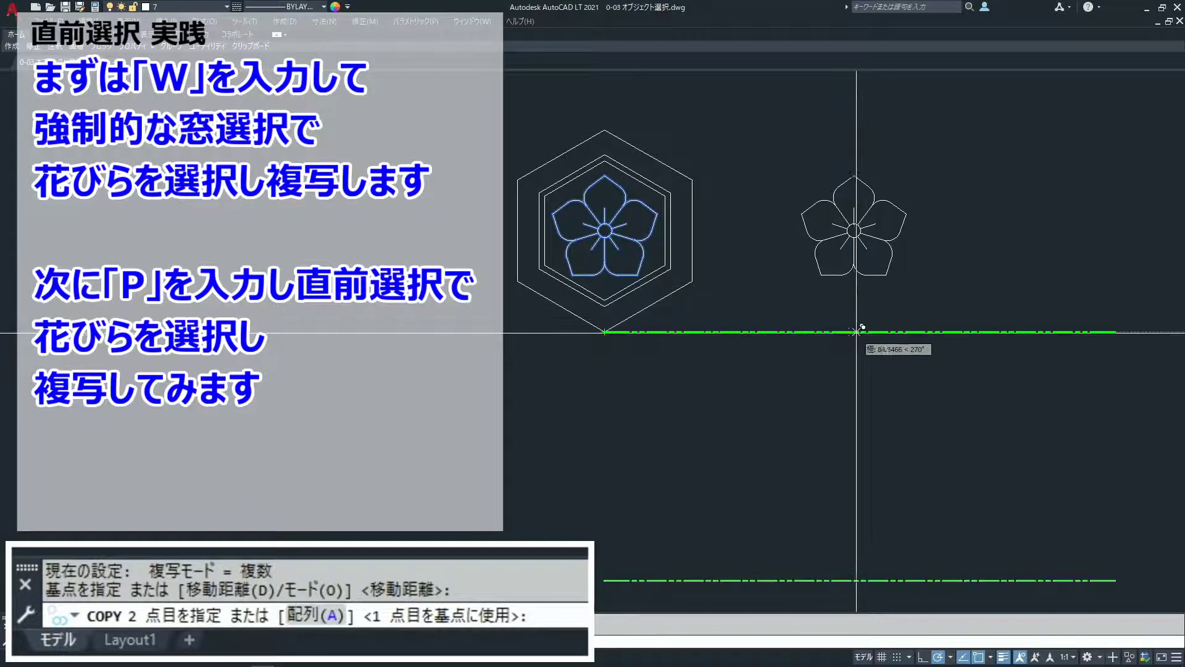
click(860, 332)
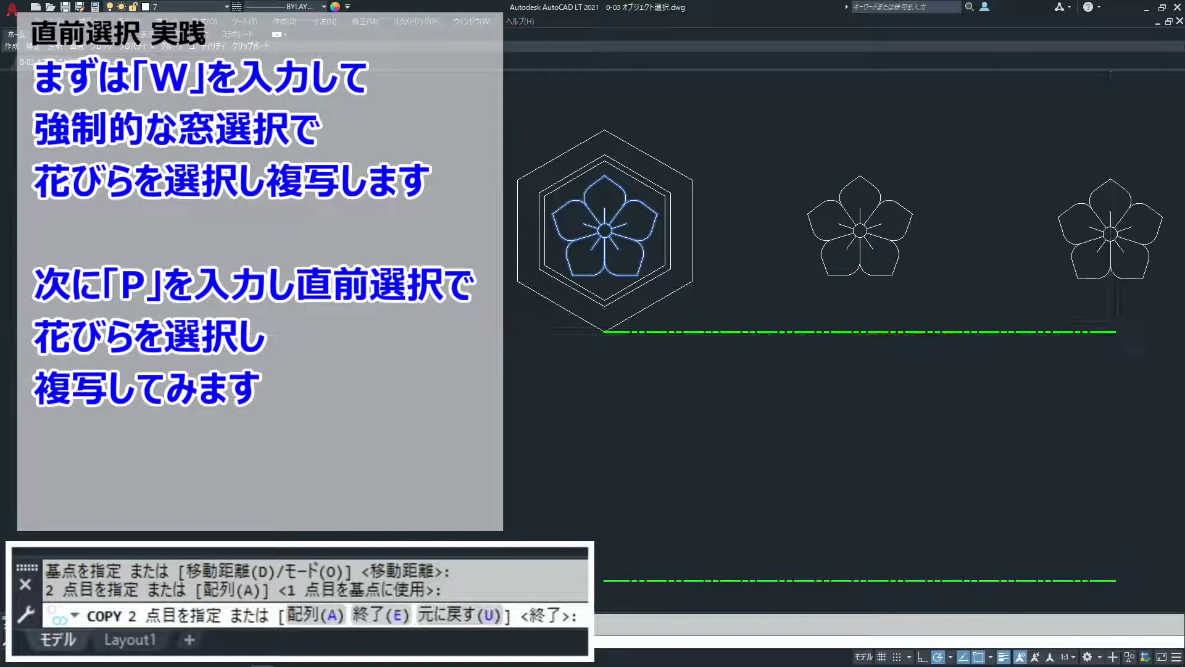
Place another copy of the flower at the right endpoint of the upper green line and finish copying
click(1115, 332)
key(Return)
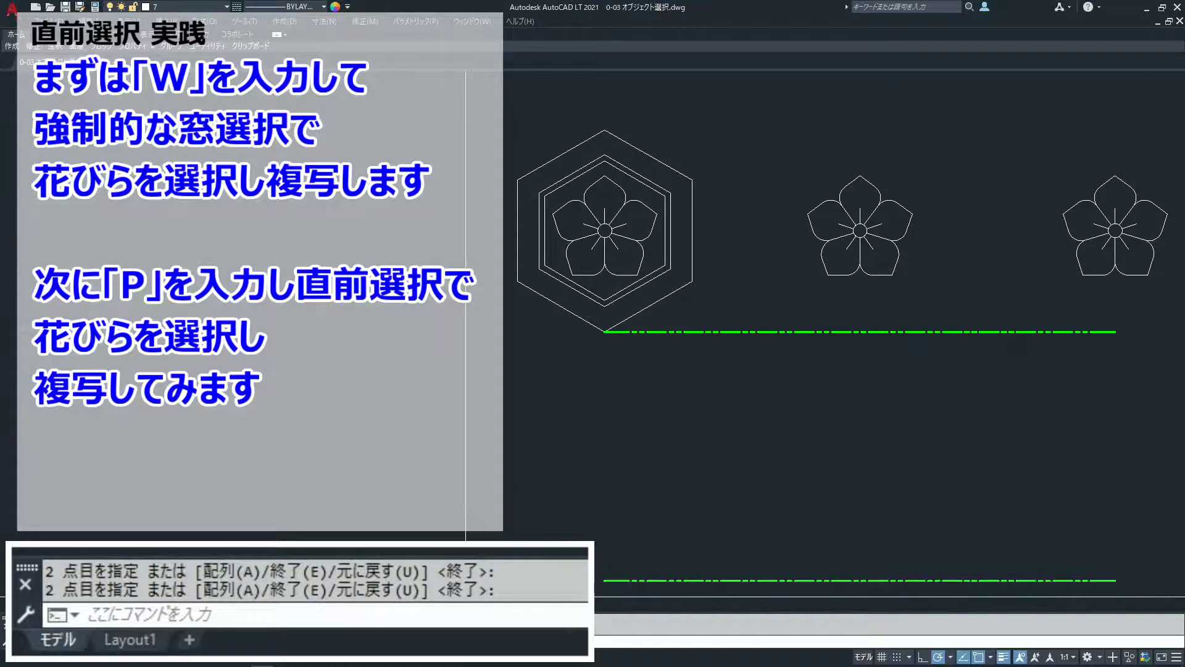
Copy the flower with previous selection (P), from the outer hexagon's bottom vertex to the lower green line's left end, midpoint and right end
key(Return)
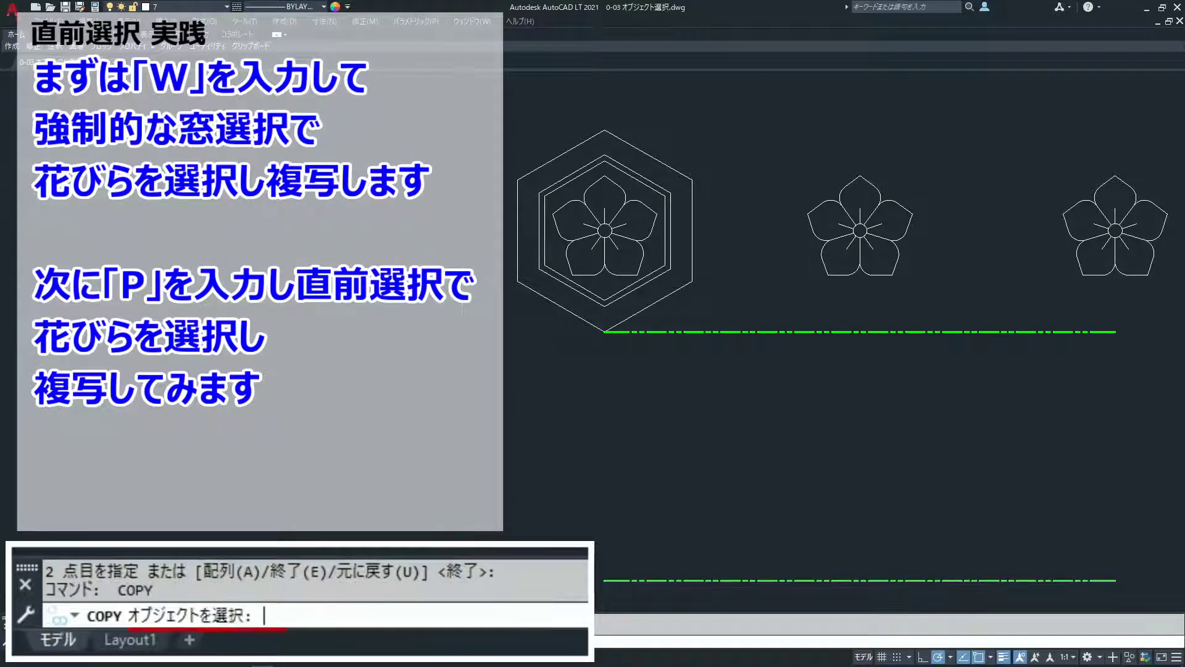
text(P)
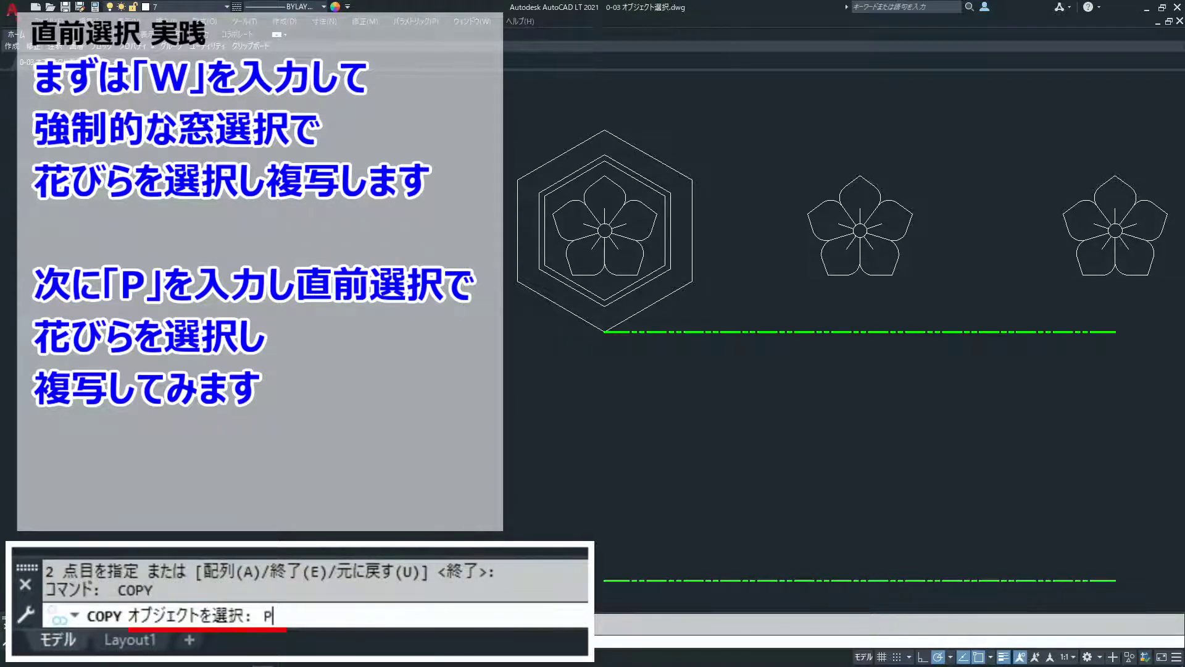
key(Return)
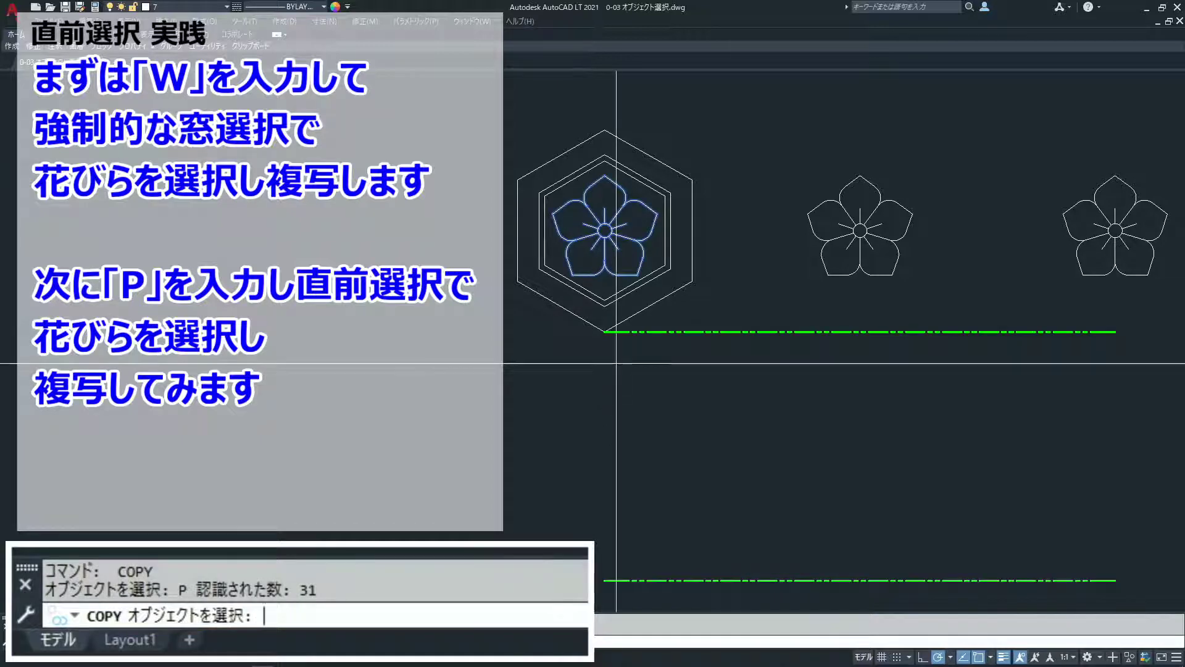
key(Return)
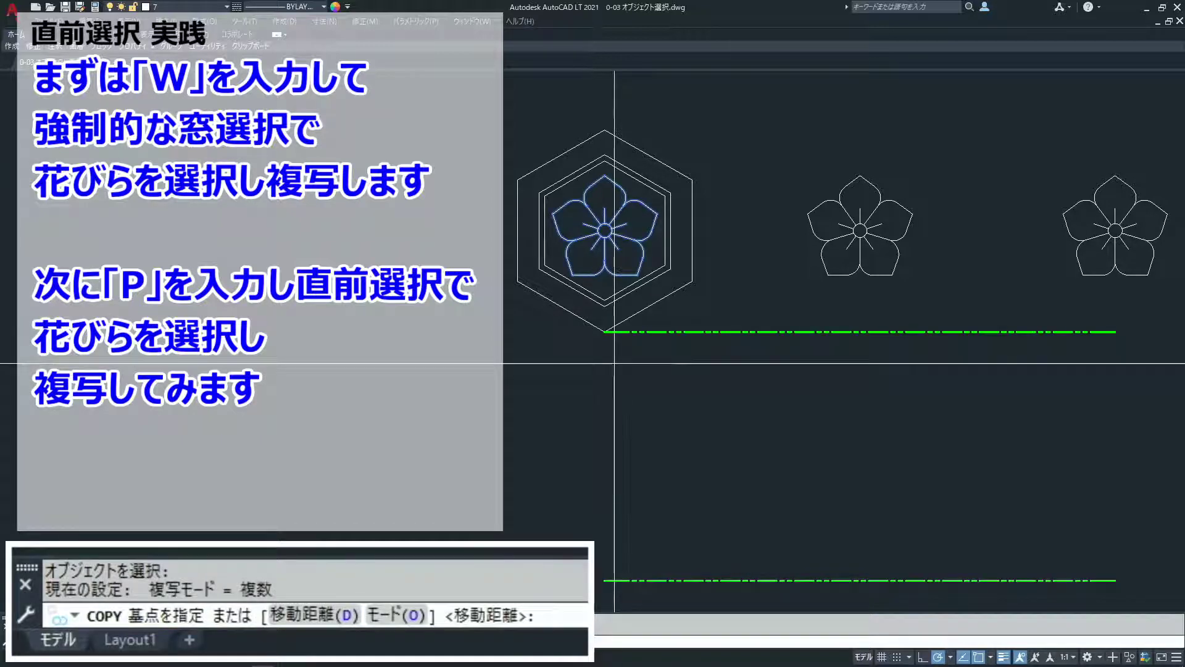
click(605, 332)
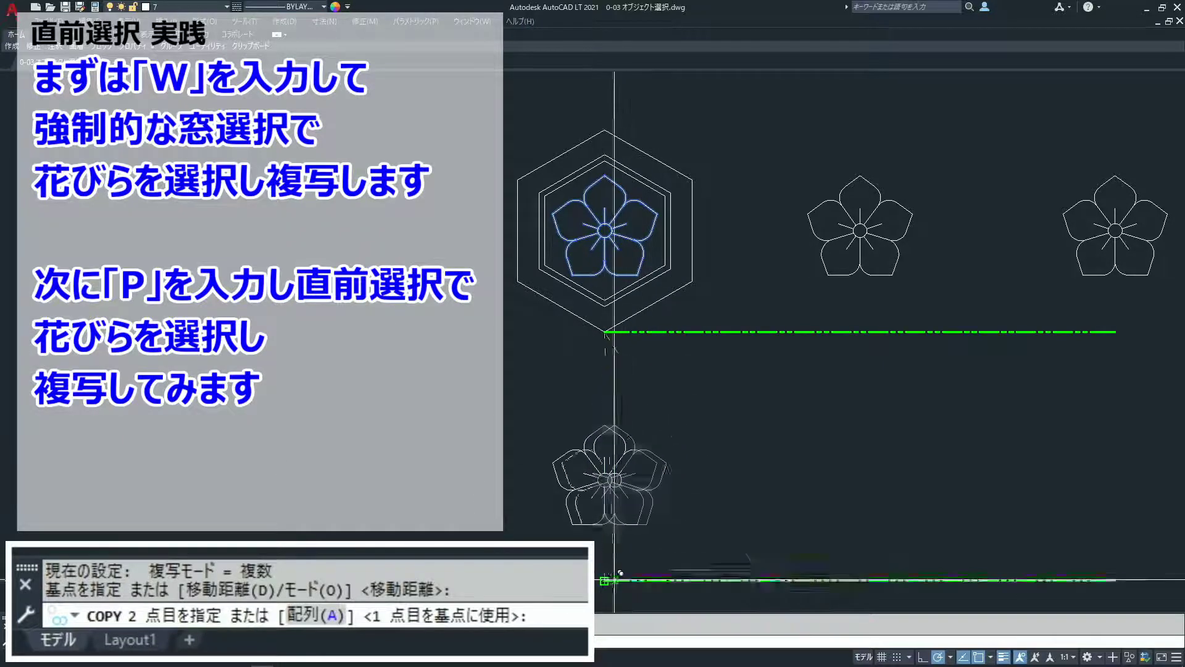
click(605, 580)
click(860, 580)
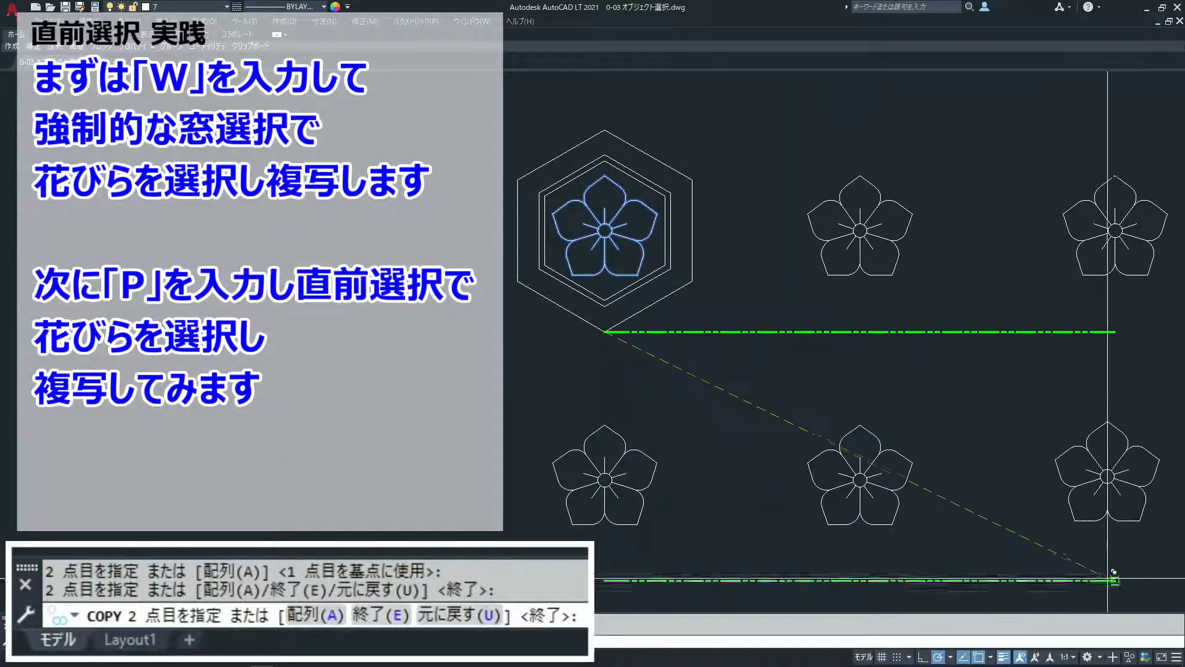
click(1115, 580)
key(Return)
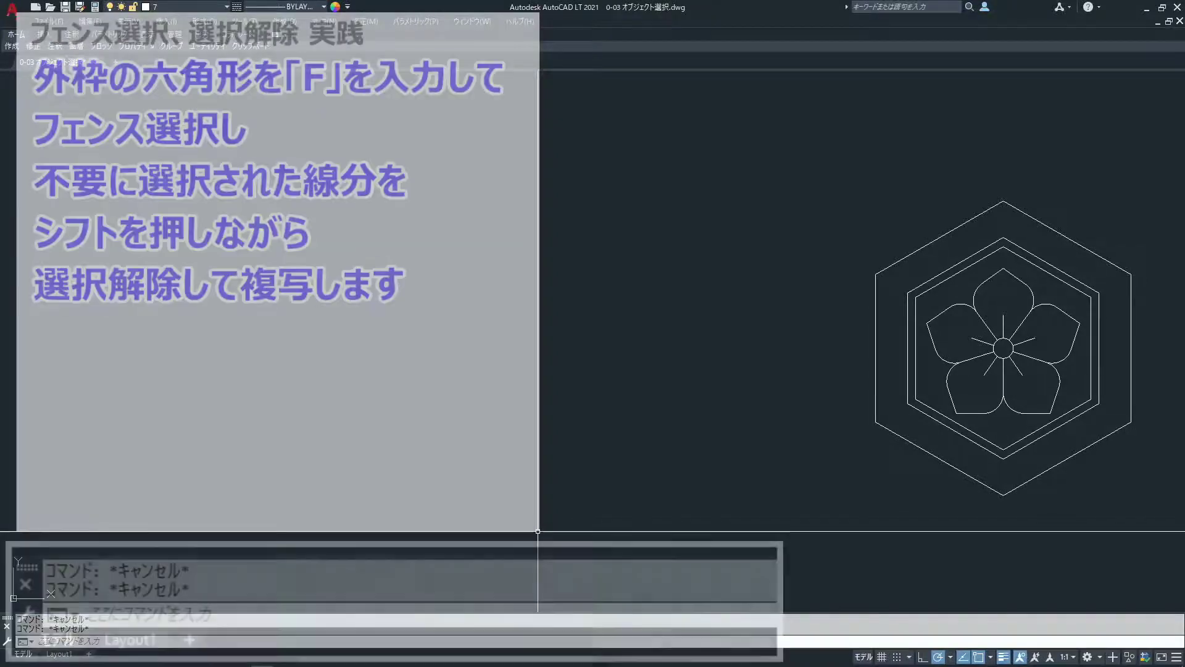
Start a copy and select the outer hexagon's six sides with a fence (F) running around the emblem
text(COPY)
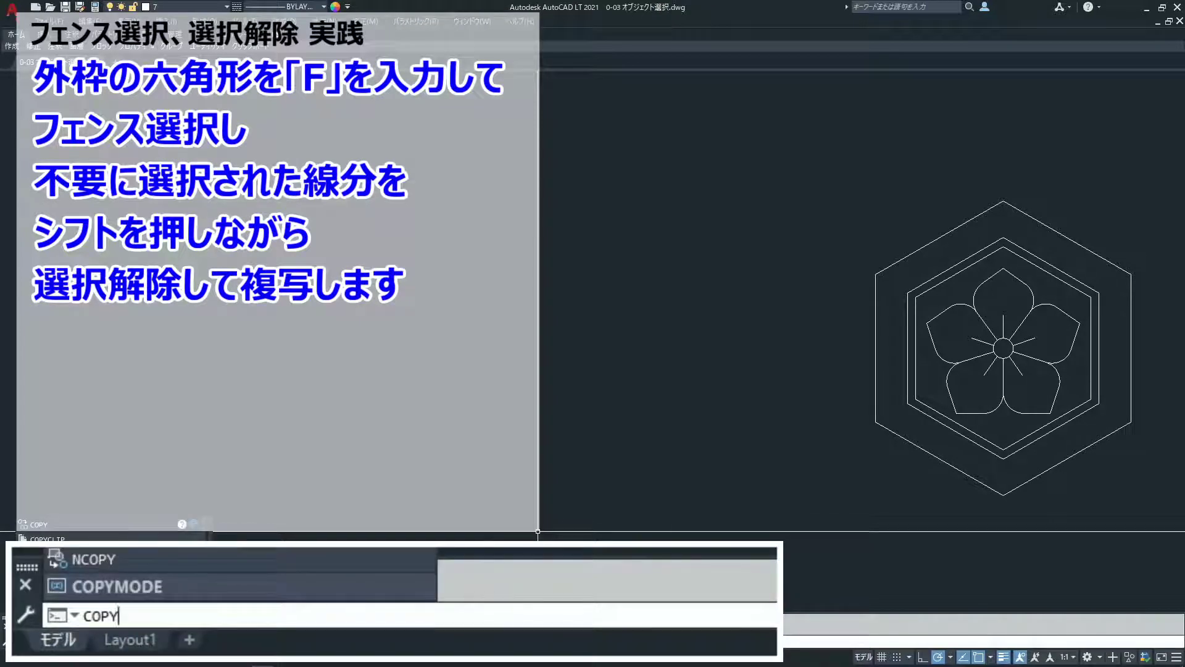
key(Return)
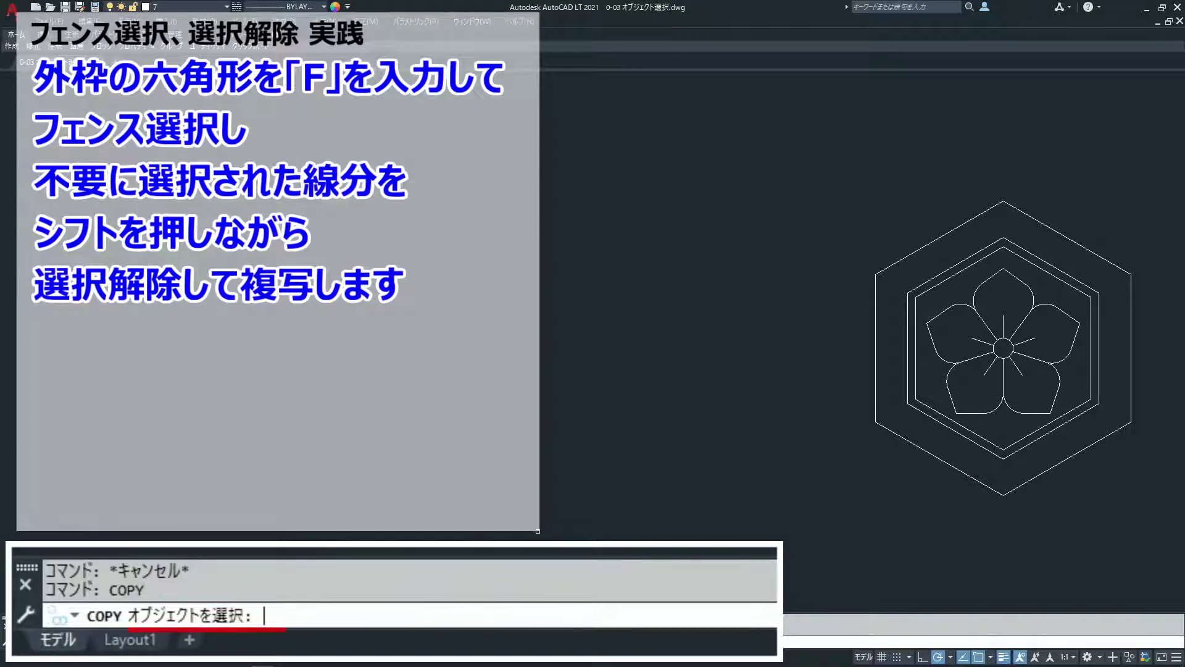
text(F)
key(Return)
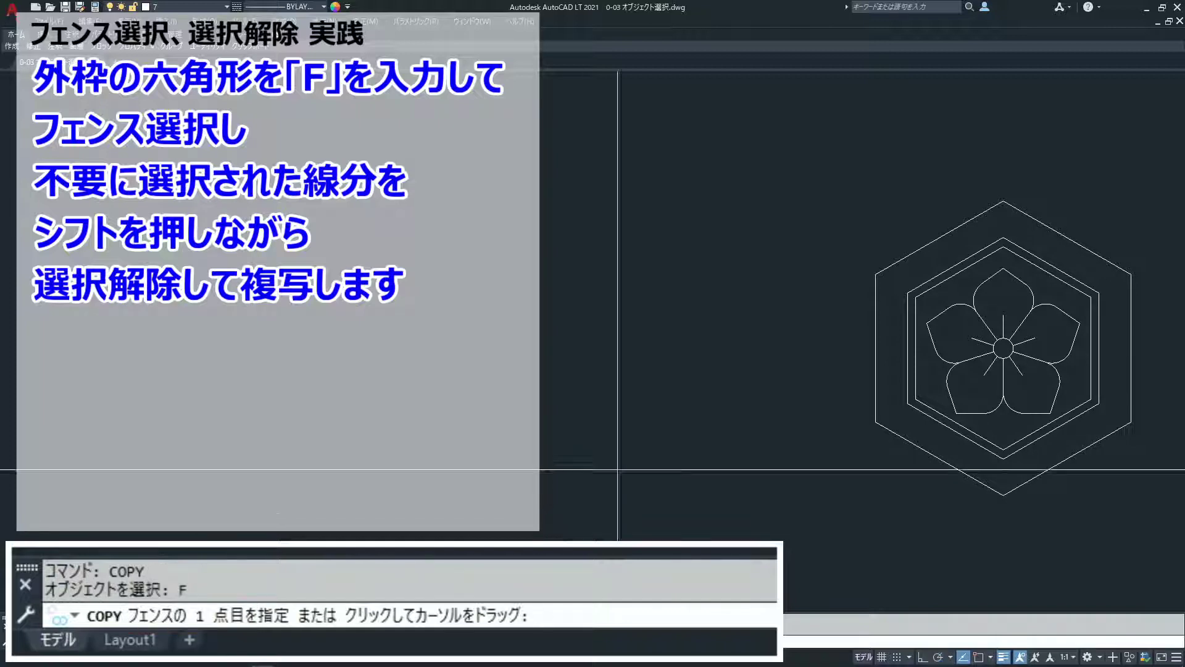
click(1161, 253)
click(893, 249)
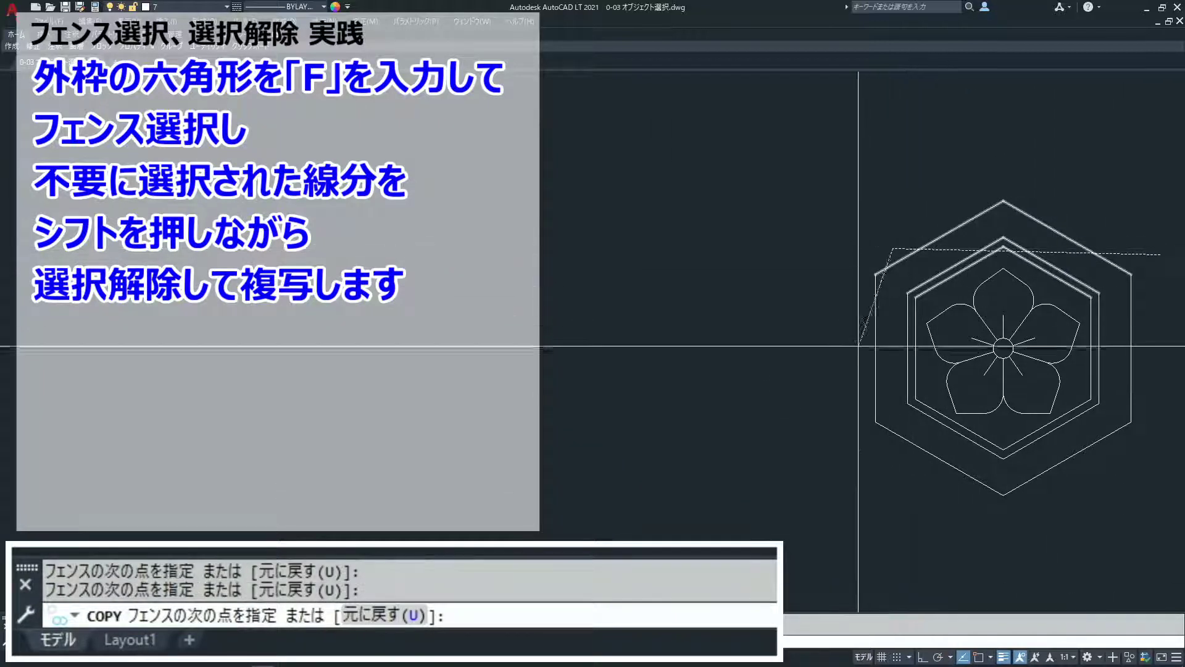
click(845, 361)
click(921, 464)
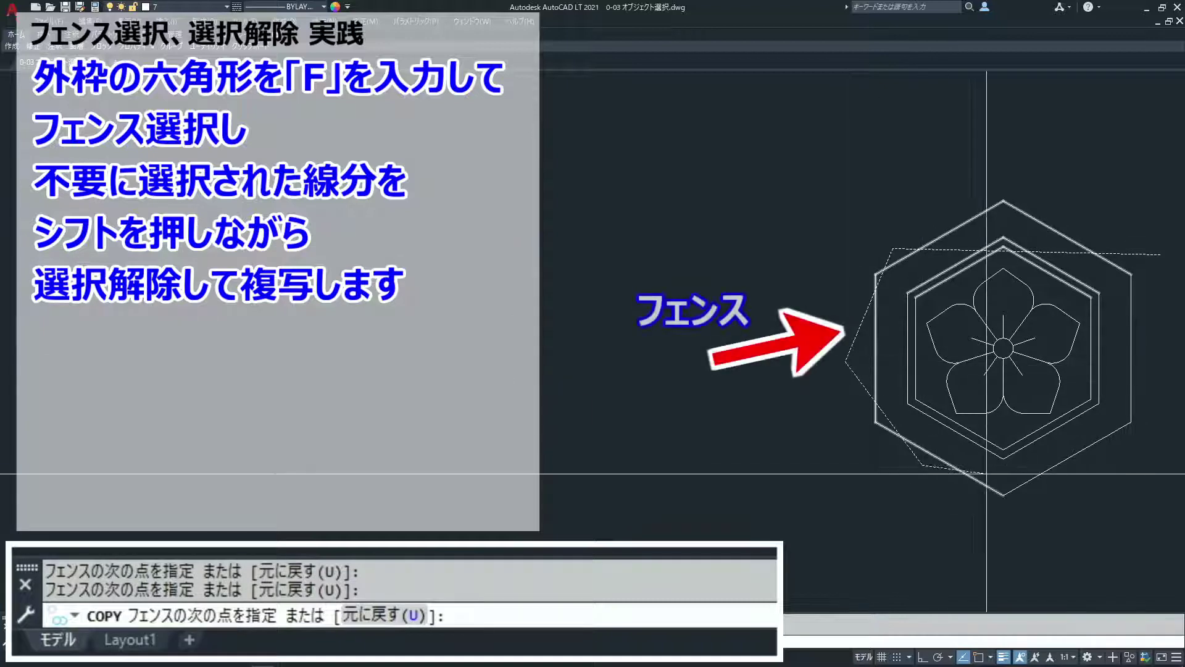
click(1075, 478)
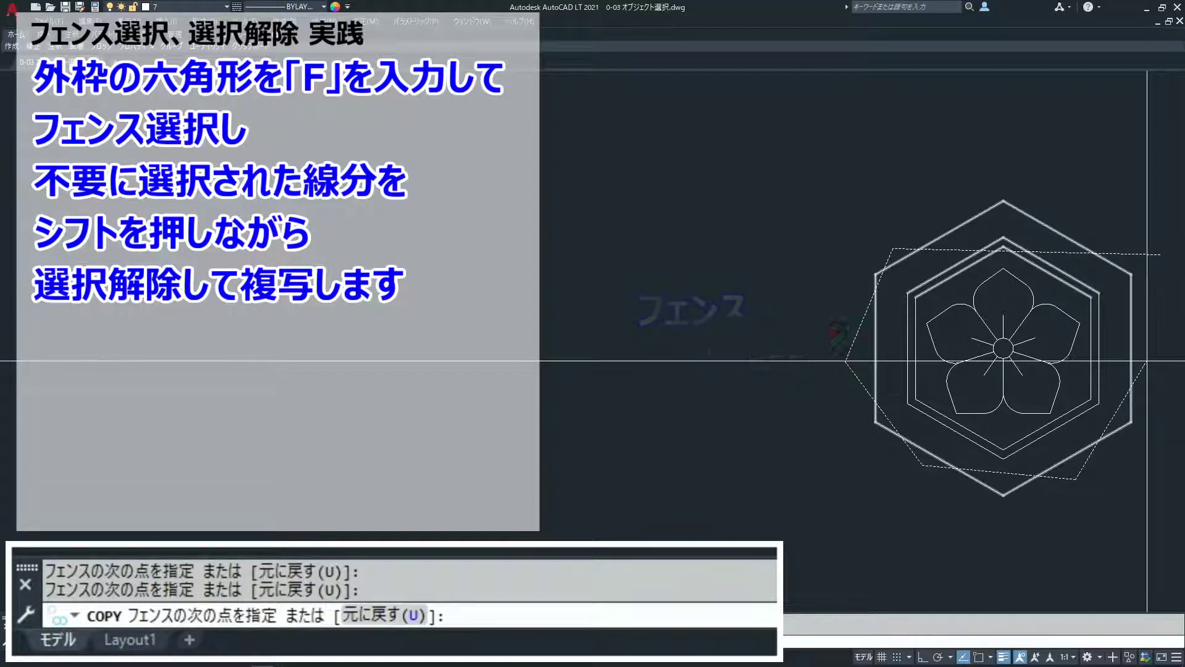
key(Return)
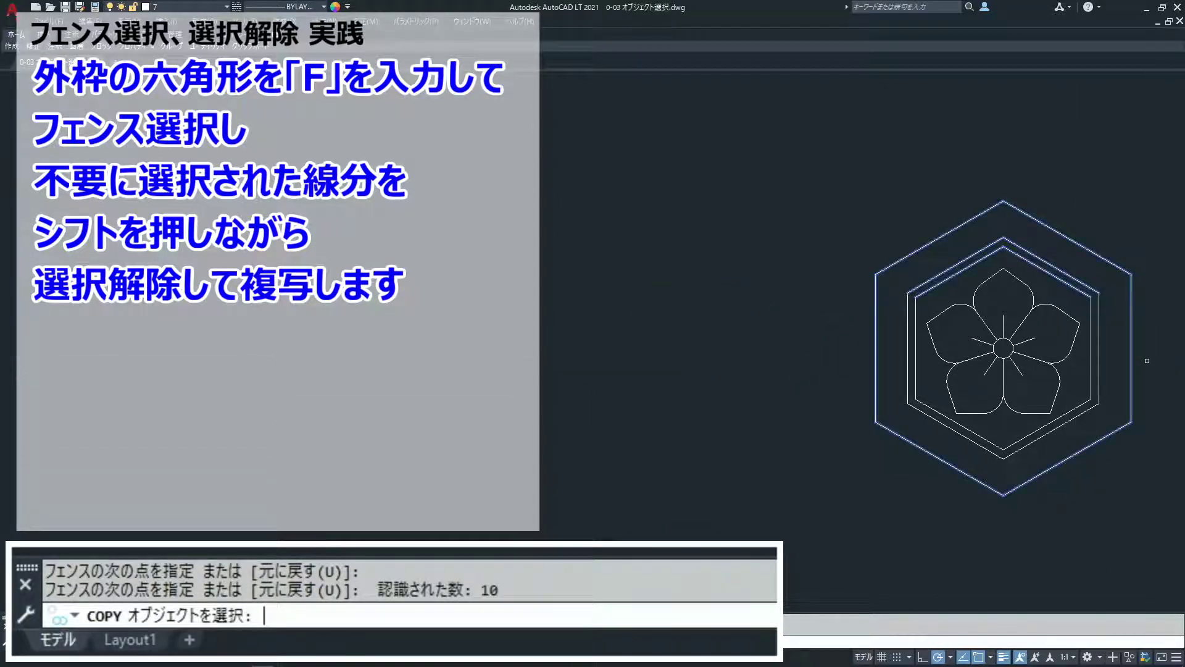
Remove the four upper lines of the two inner hexagons from the selection, keeping only the outer hexagon's sides
shift+click(1045, 243)
shift+click(987, 255)
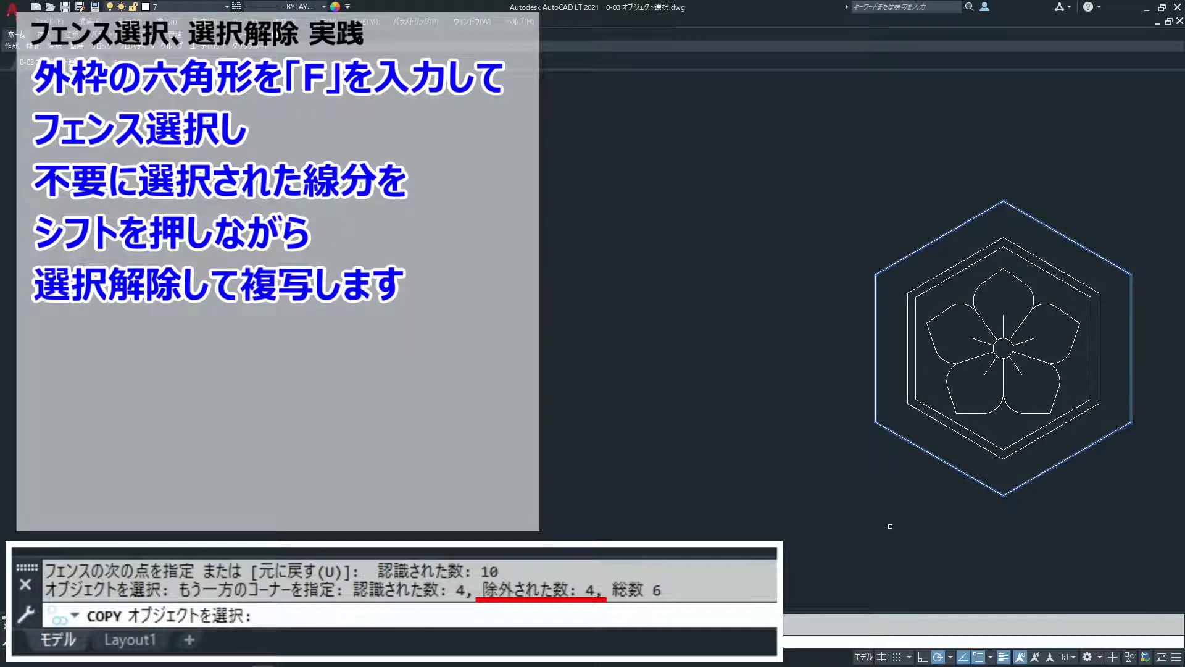
key(Return)
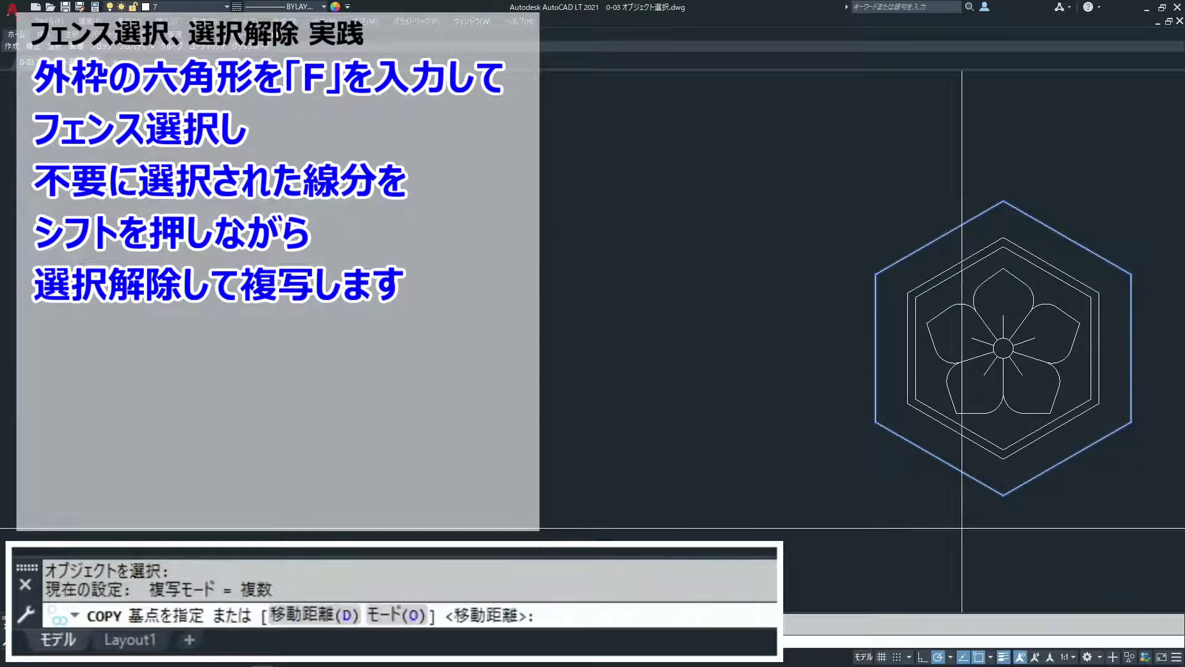
Copy the selected outer hexagon from its bottom vertex to the empty space left of the emblem
click(1003, 495)
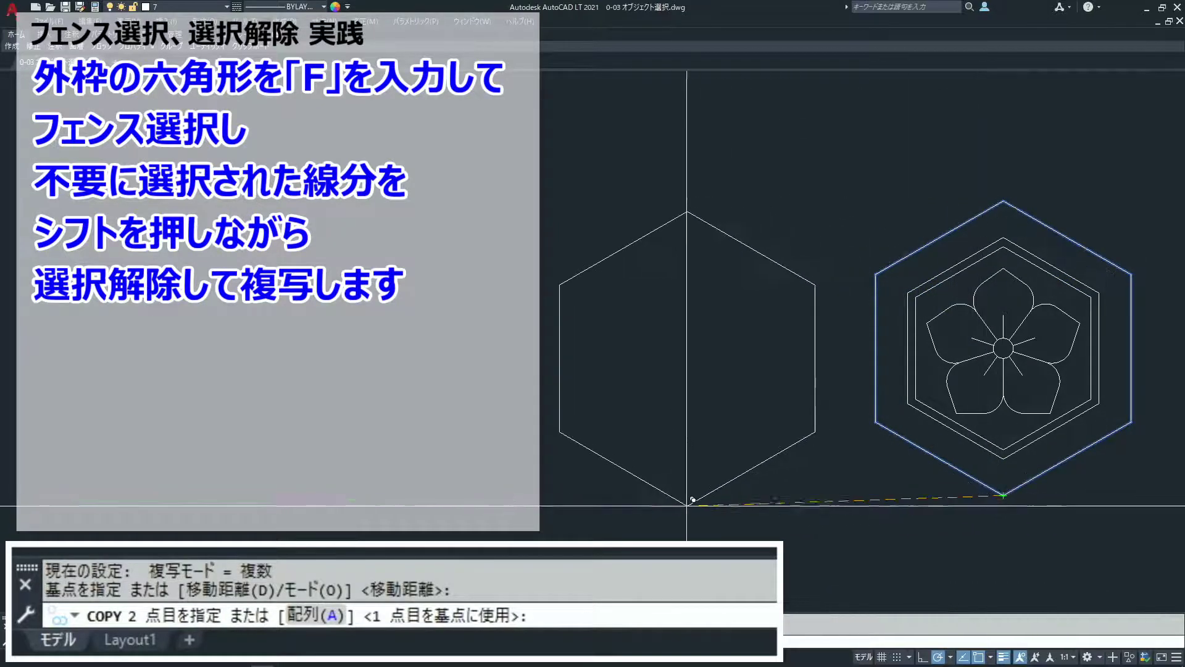
click(683, 494)
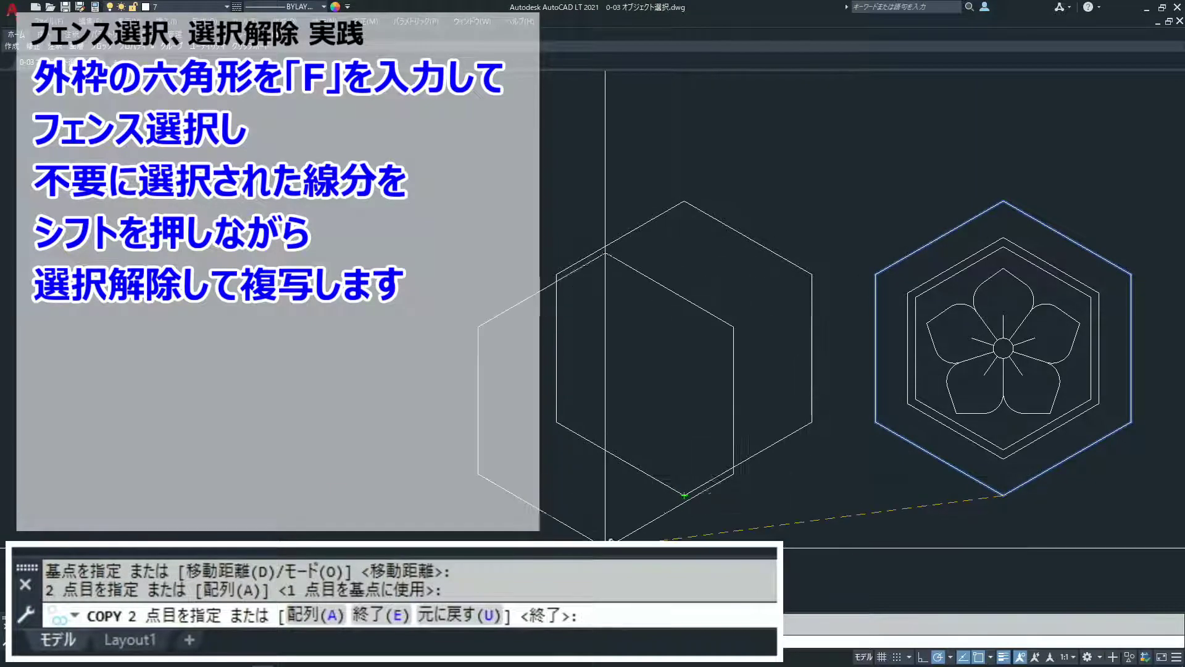
key(Return)
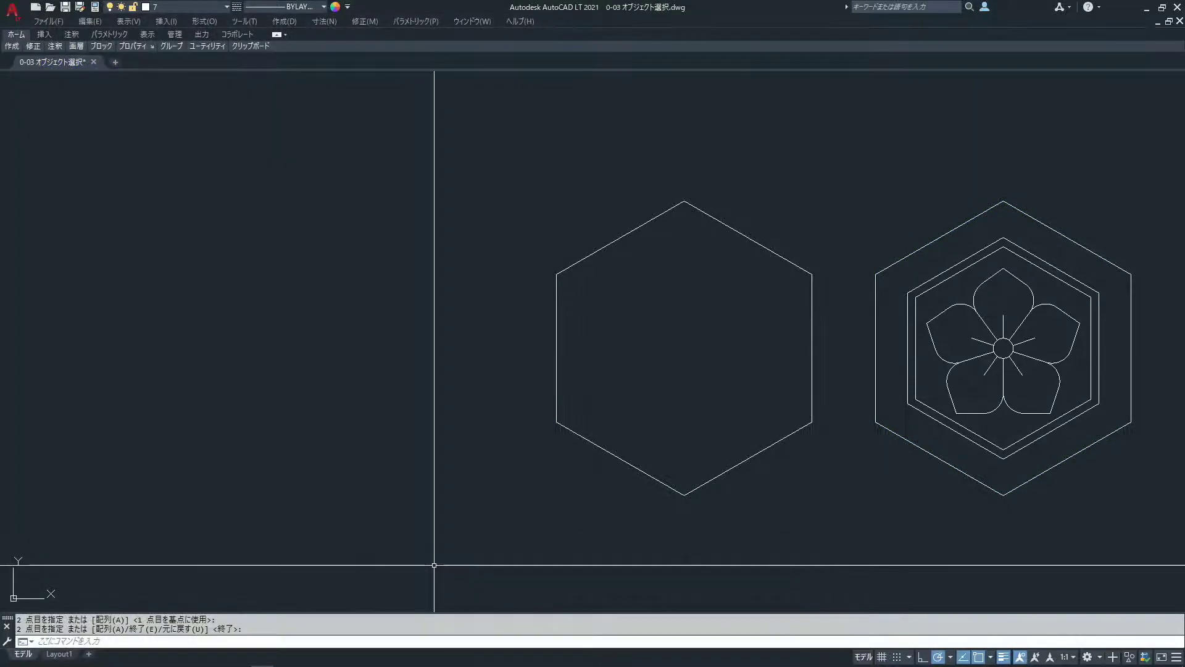